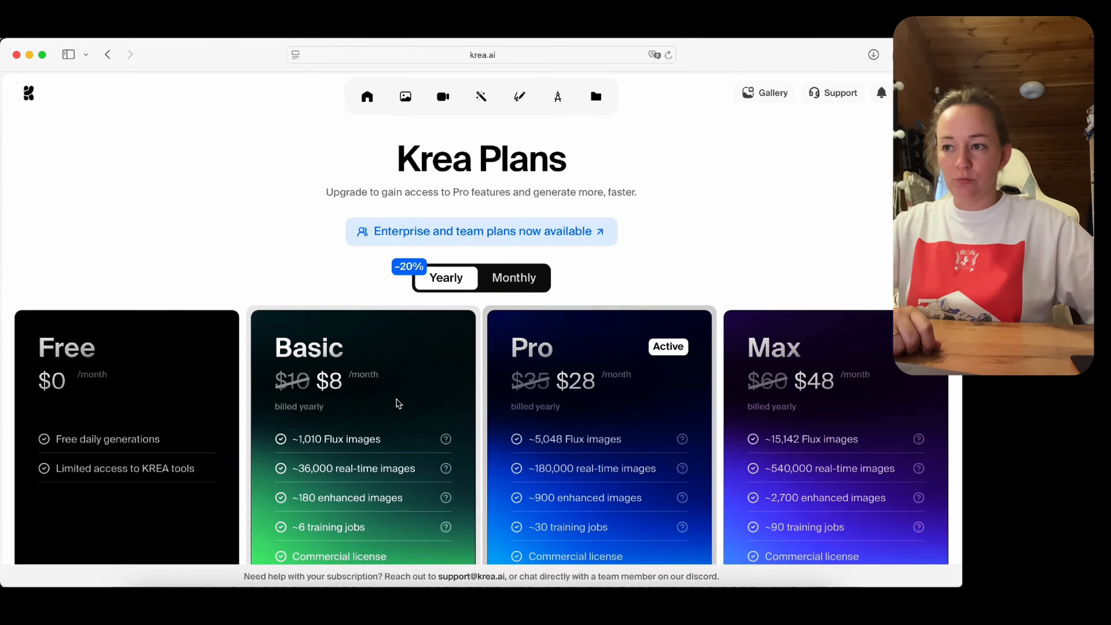
# Open the Train tool and start a new image style training with the Flux model
pyautogui.scroll(-4, 345, 368)
pyautogui.scroll(4, 345, 355)
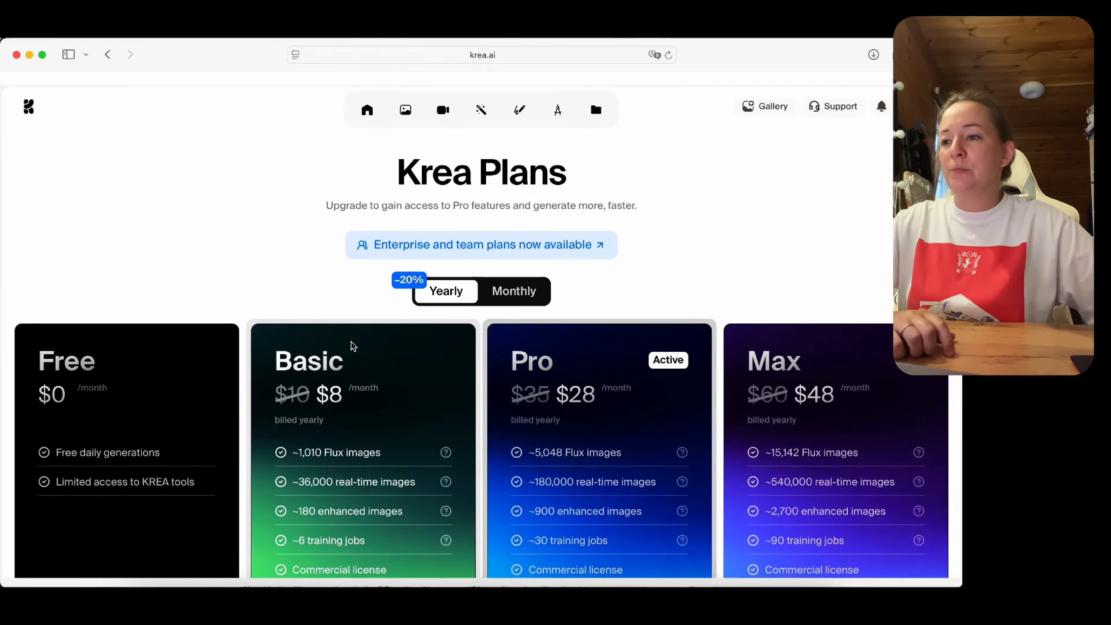
pyautogui.moveTo(367, 97)
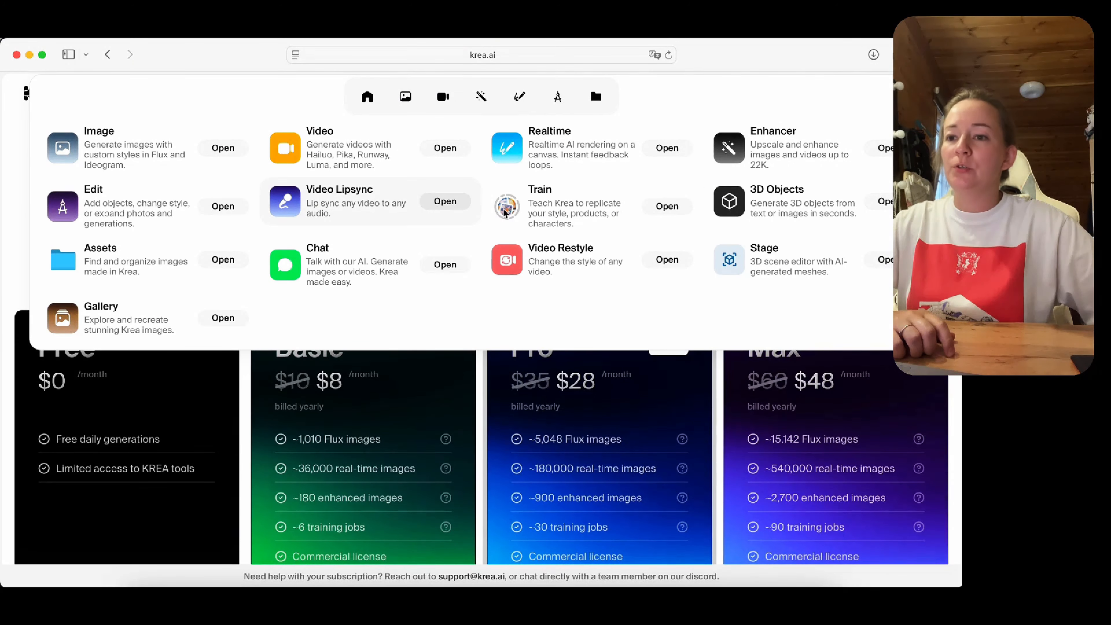
pyautogui.click(668, 206)
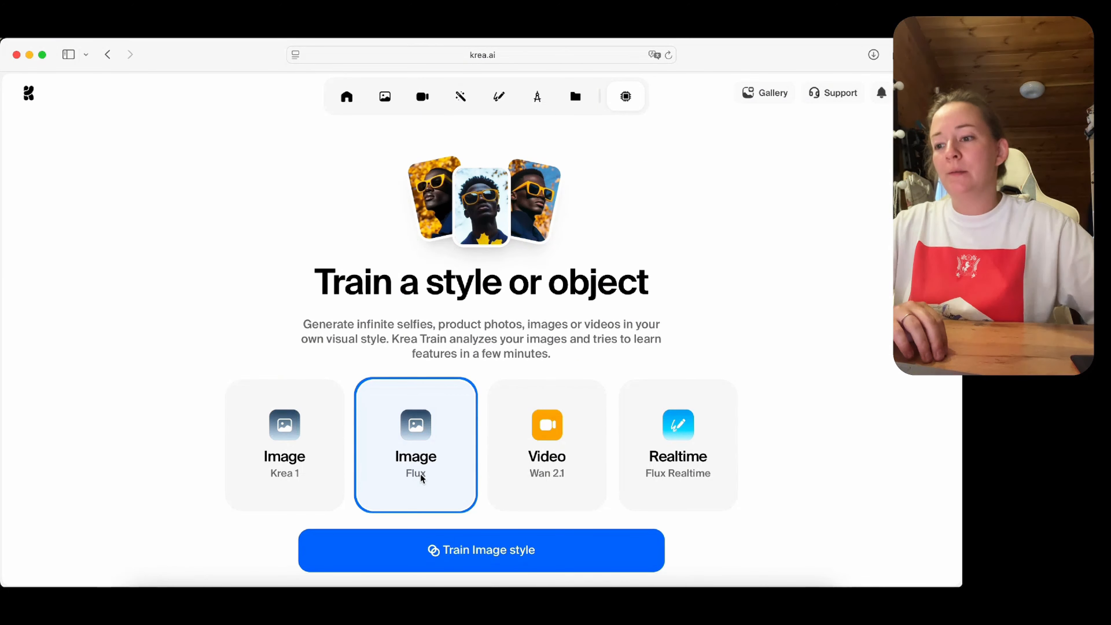
pyautogui.scroll(-2, 449, 417)
pyautogui.click(495, 526)
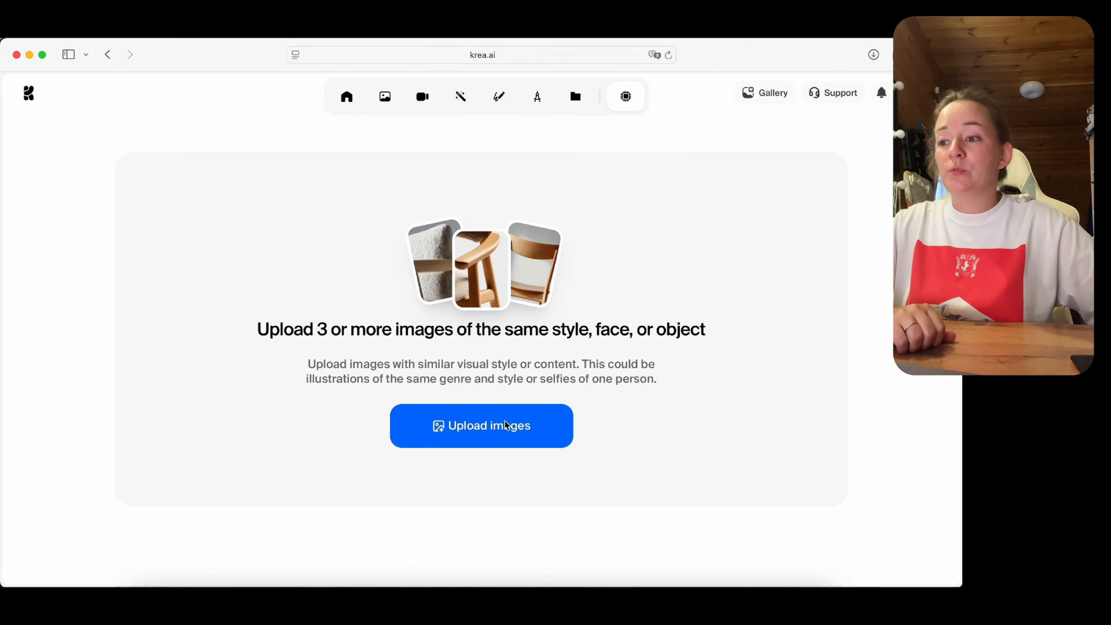
# Upload all the photos in the open folder as training images
pyautogui.click(513, 424)
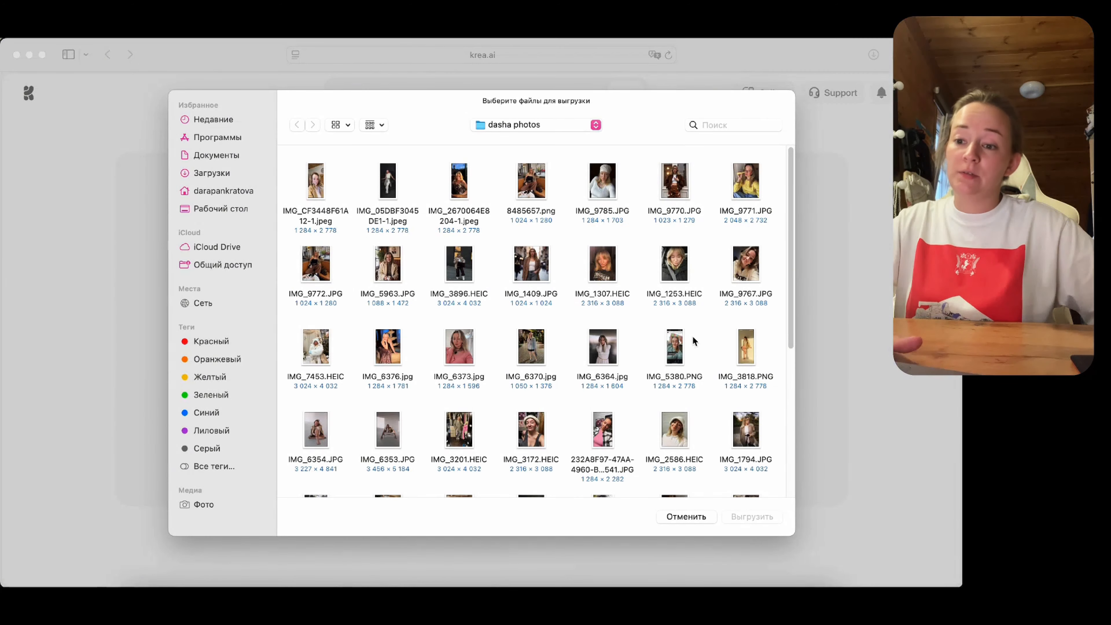
pyautogui.scroll(-3, 694, 335)
pyautogui.scroll(-5, 690, 332)
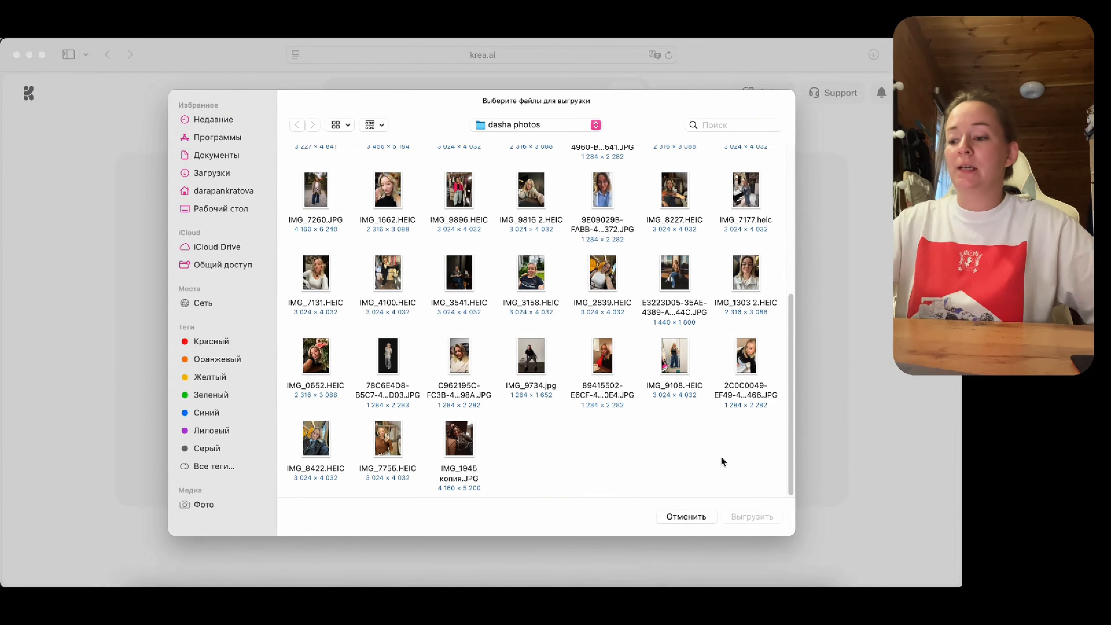
pyautogui.press('super+a')
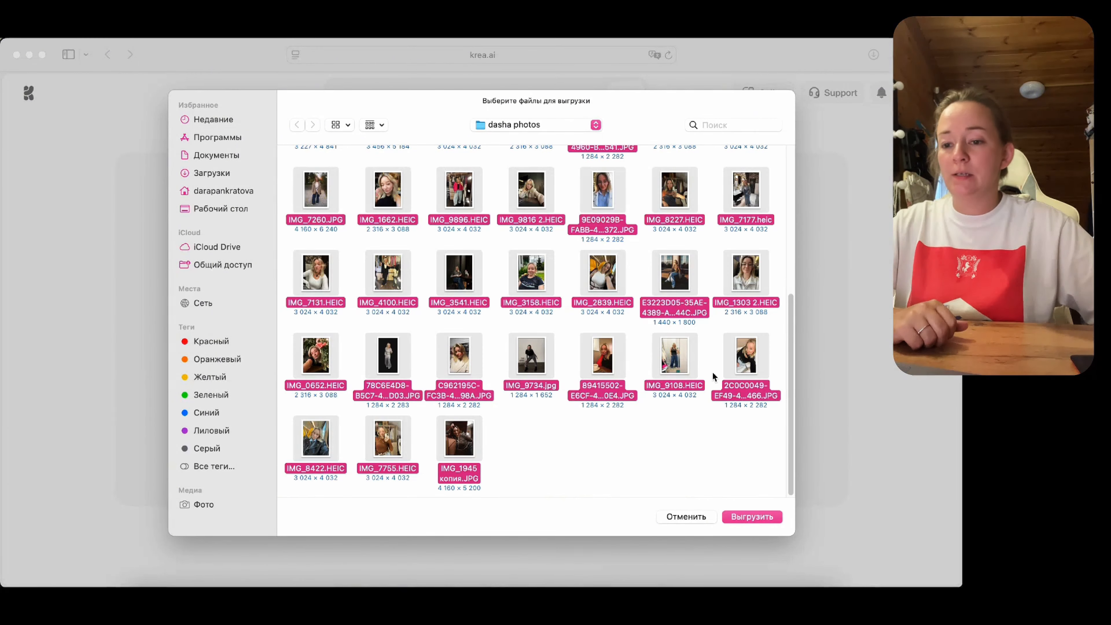
pyautogui.click(772, 521)
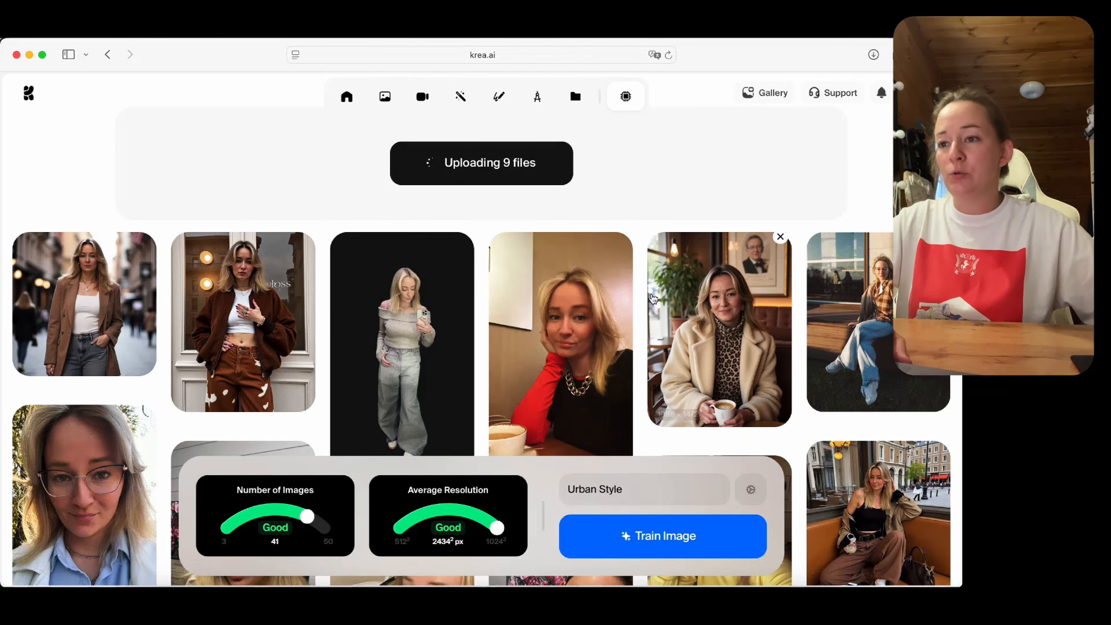
# Look through the uploaded training photos to review the variety of poses, outfits and settings
pyautogui.scroll(1, 642, 319)
pyautogui.scroll(-15, 642, 319)
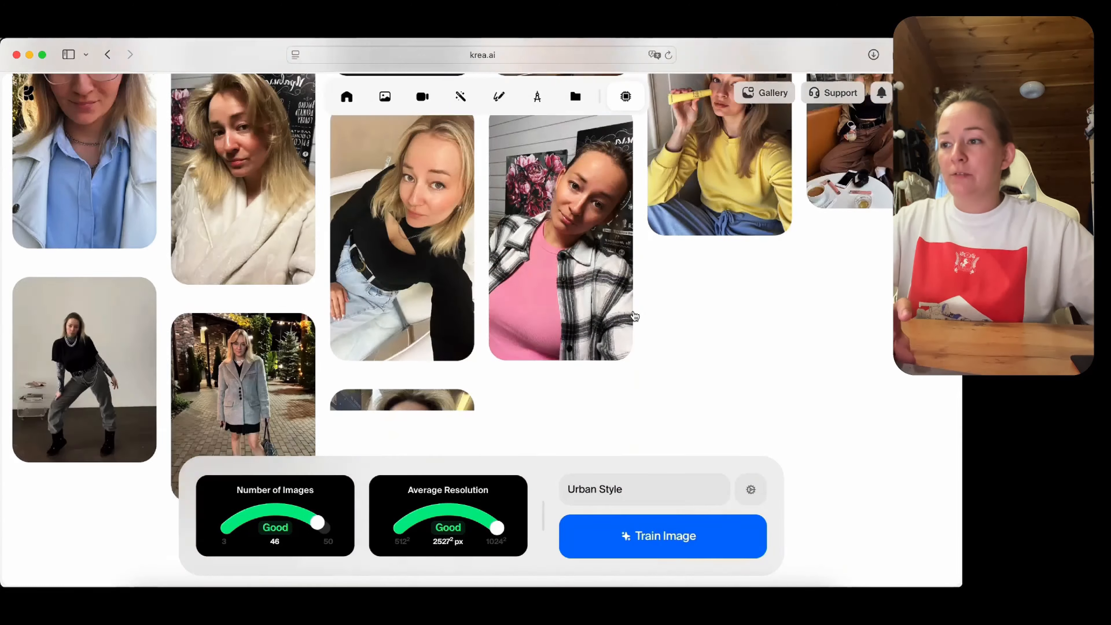
pyautogui.scroll(10, 633, 315)
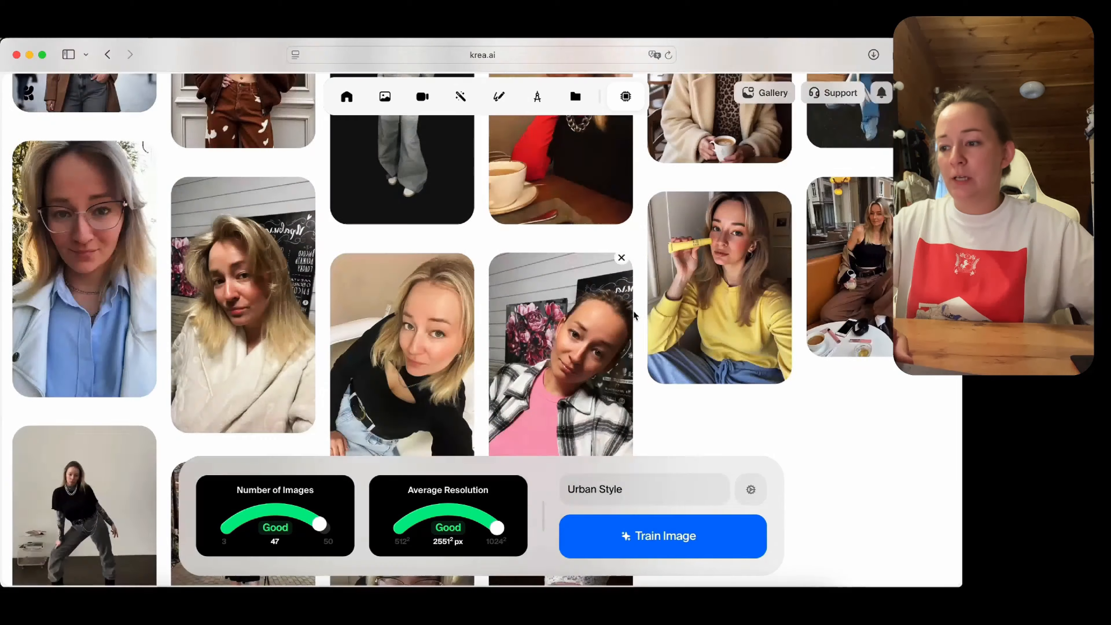
pyautogui.scroll(-2, 634, 317)
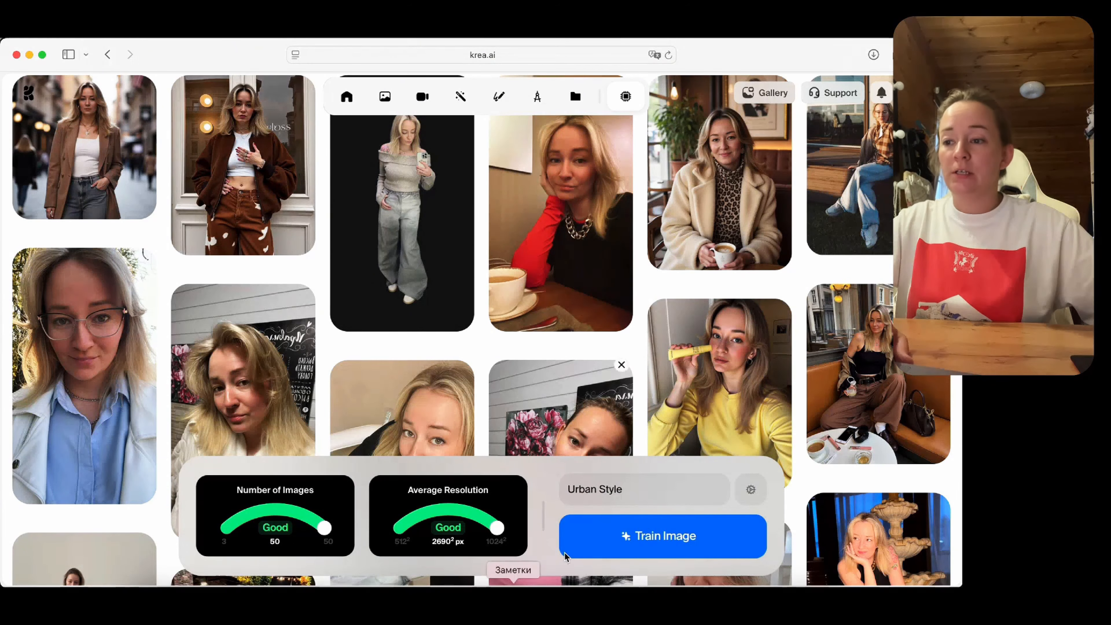
pyautogui.scroll(-5, 495, 460)
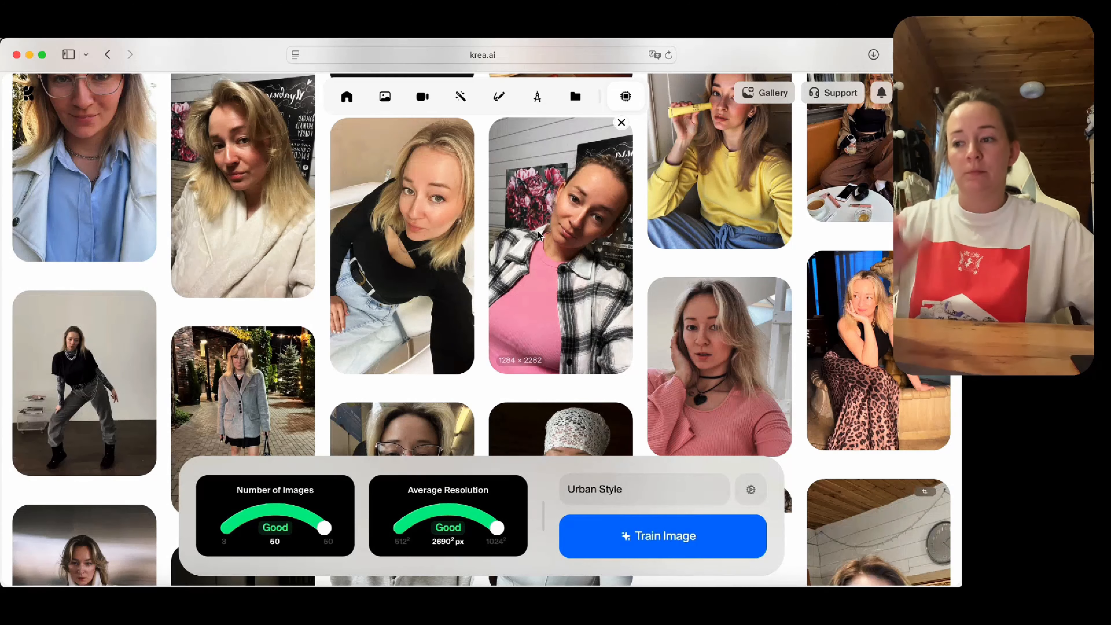
pyautogui.scroll(-3, 538, 233)
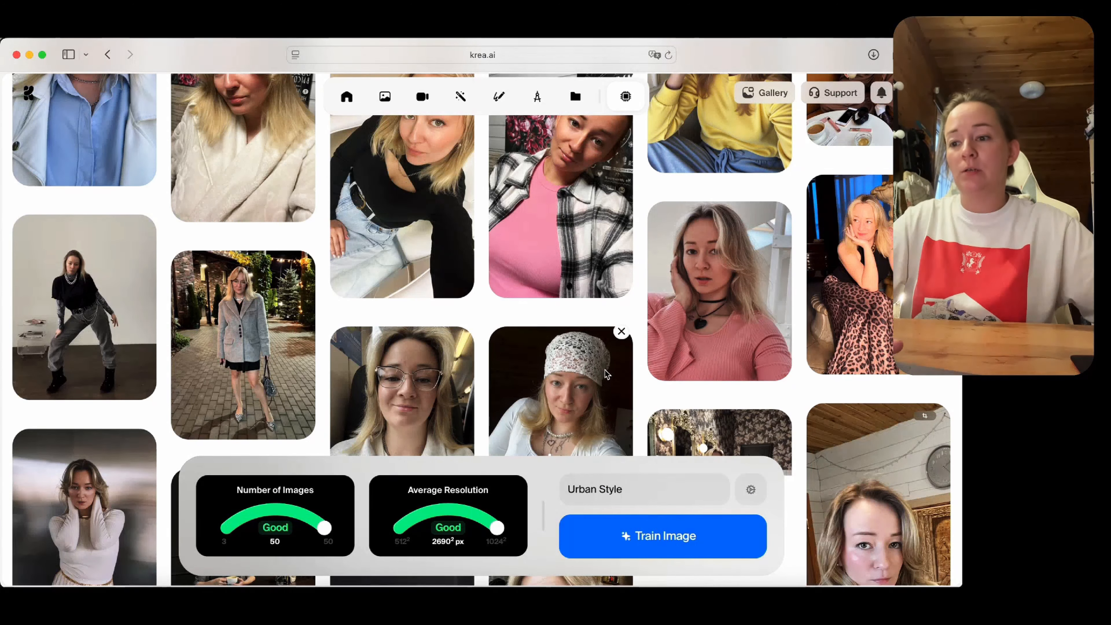
pyautogui.scroll(-10, 610, 370)
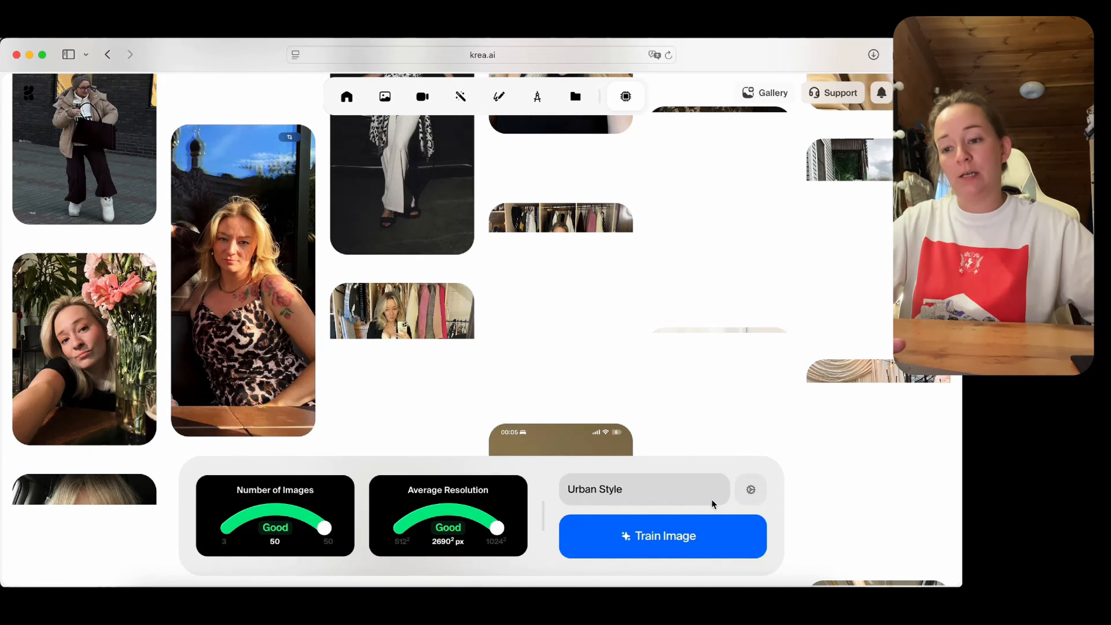
pyautogui.scroll(5, 739, 397)
pyautogui.scroll(5, 739, 397)
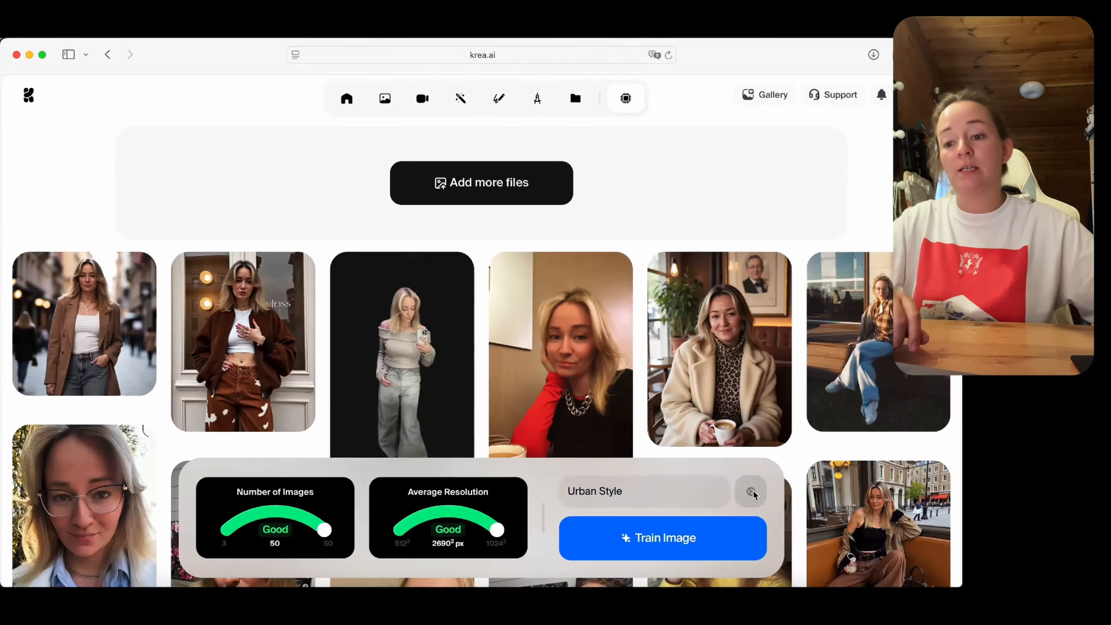
# Choose Character as the training type and raise the training steps to near the upper end of the Normal cost range
pyautogui.click(752, 491)
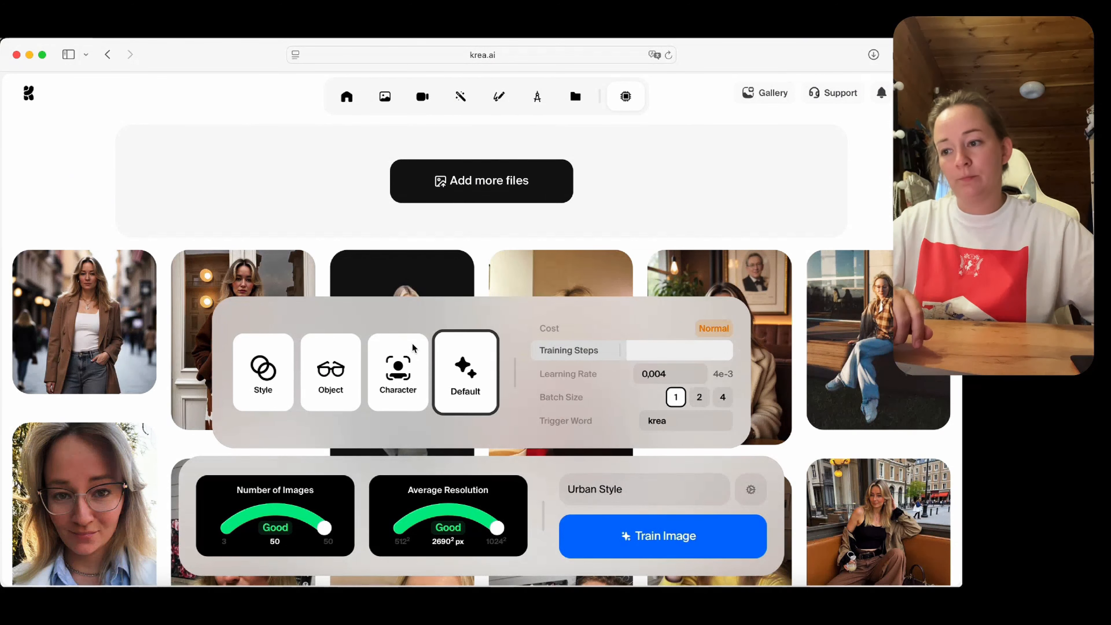
pyautogui.click(415, 350)
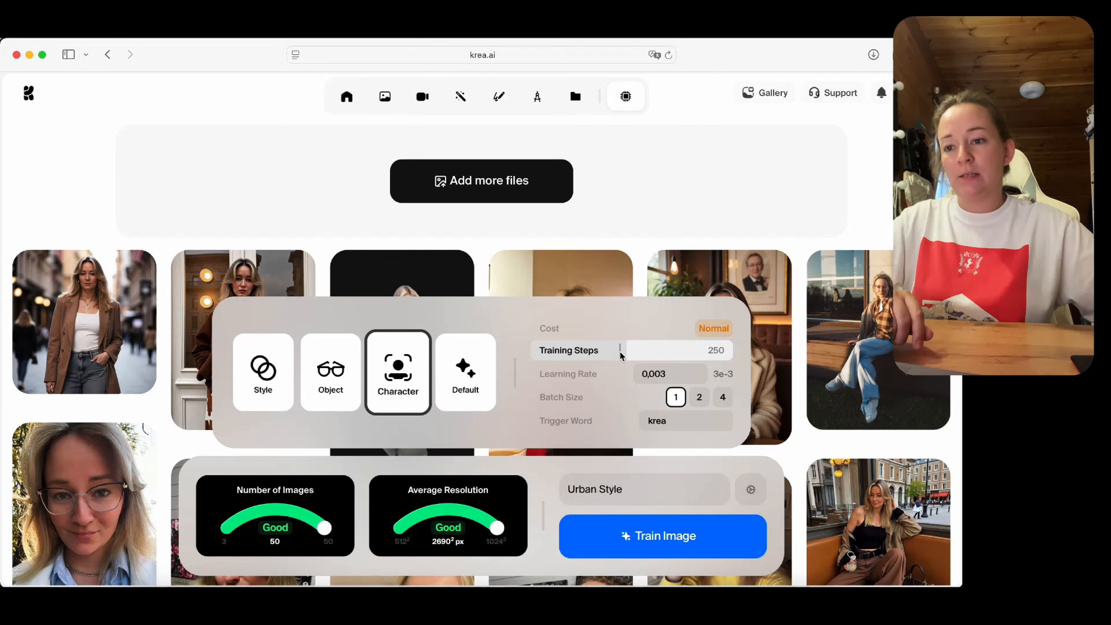
pyautogui.moveTo(621, 354); pyautogui.dragTo(588, 357)
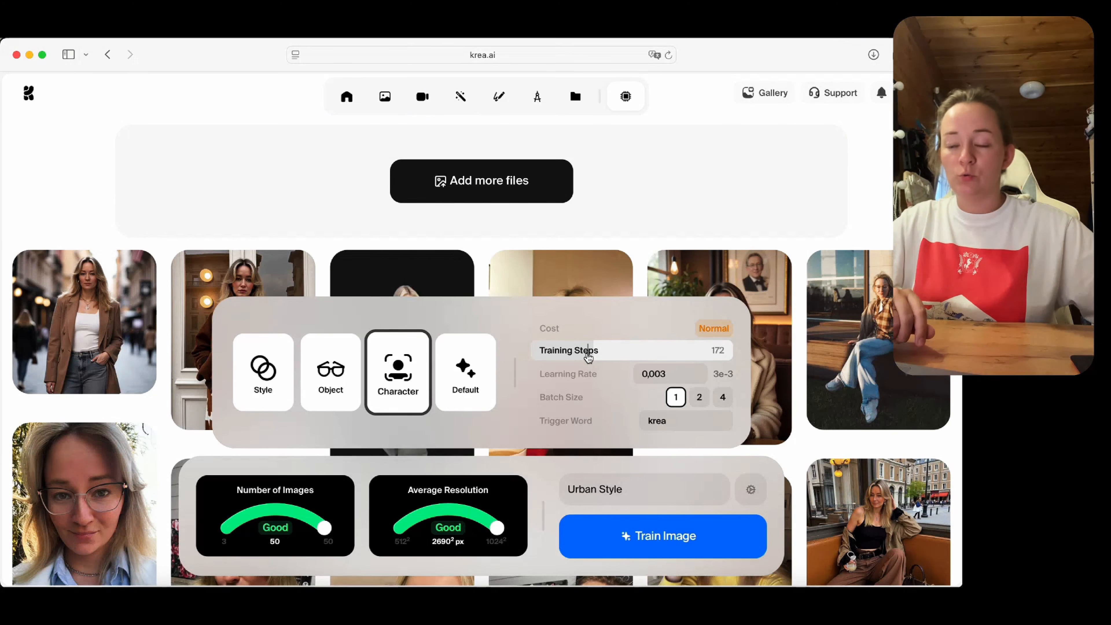
pyautogui.click(588, 354)
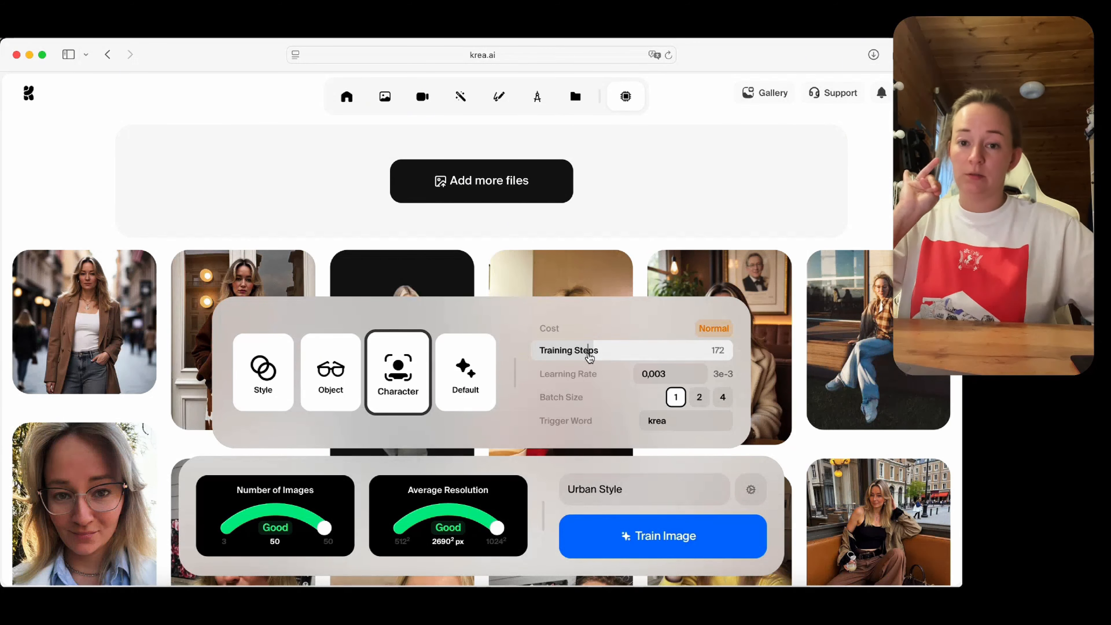
pyautogui.moveTo(589, 356); pyautogui.dragTo(740, 361)
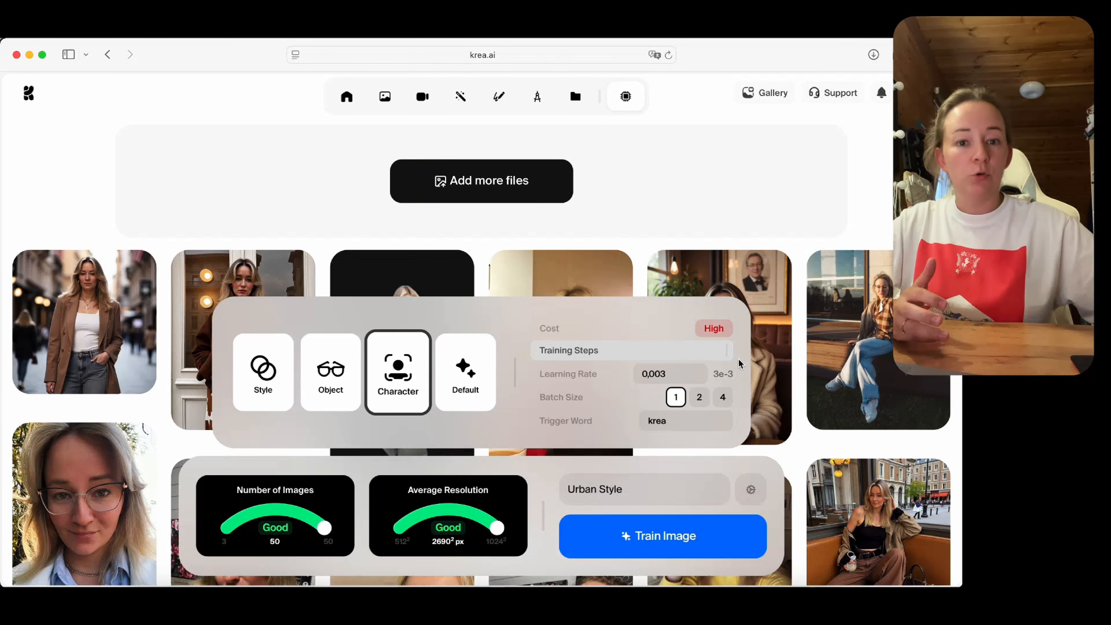
pyautogui.moveTo(739, 363); pyautogui.dragTo(725, 358)
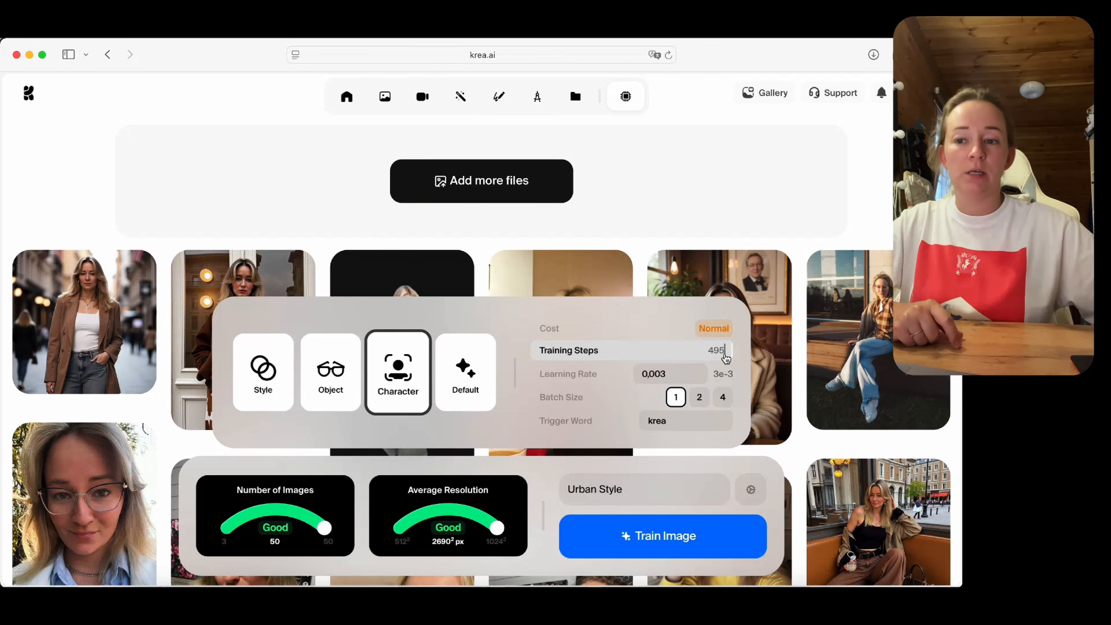
pyautogui.click(726, 357)
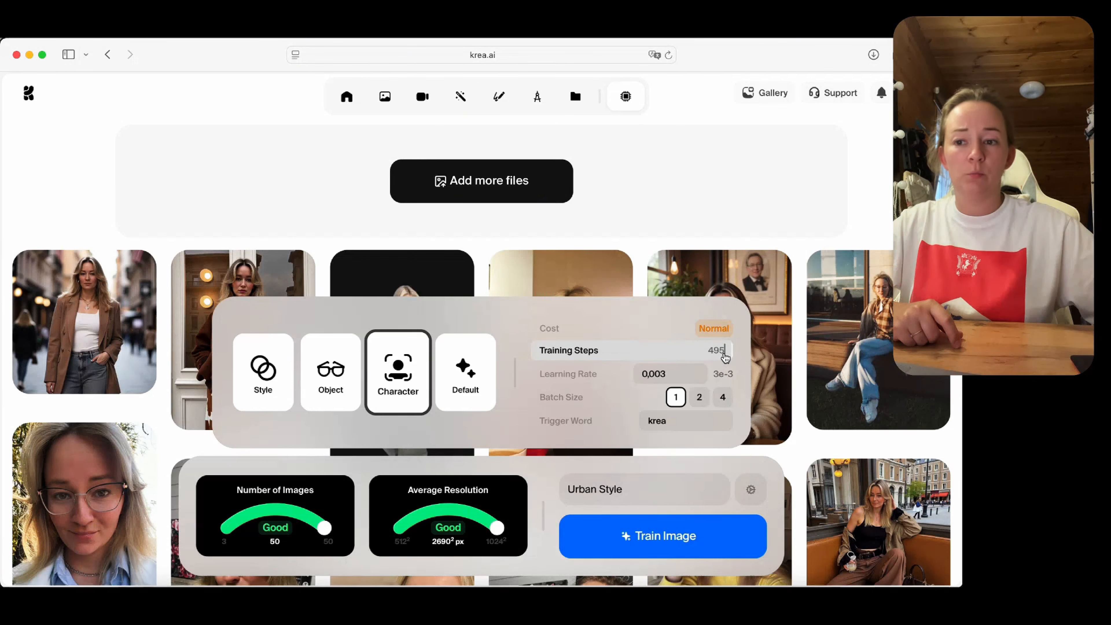
pyautogui.moveTo(715, 358)
pyautogui.mouseDown()
pyautogui.moveTo(703, 358)
pyautogui.moveTo(712, 359)
pyautogui.mouseUp()
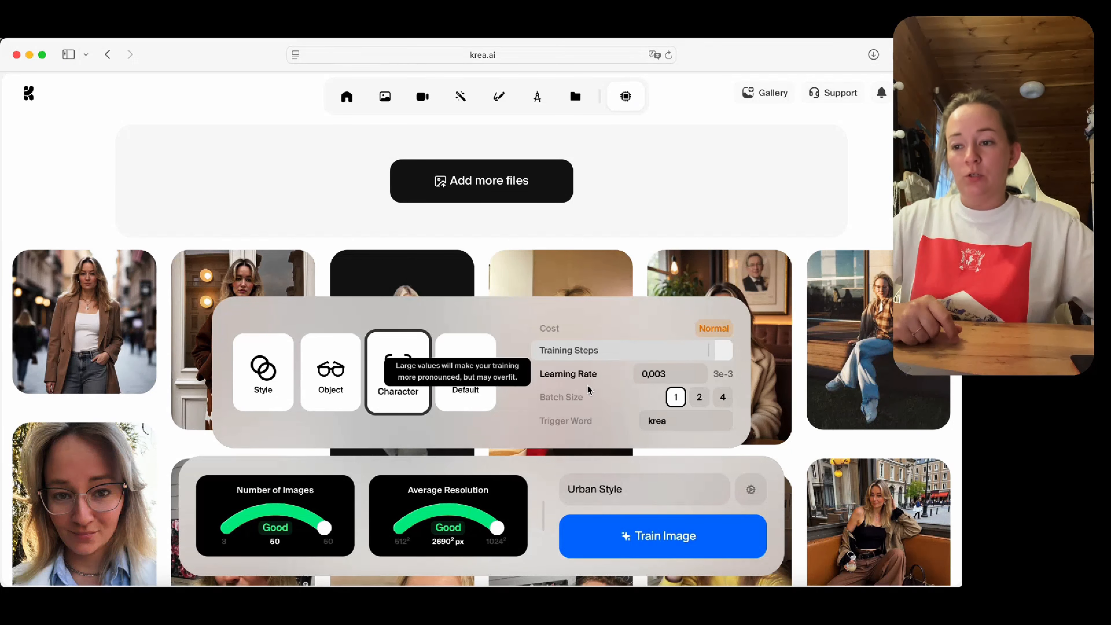
# Set the trigger word to the character's first name followed by 1 and close the training settings
pyautogui.moveTo(581, 415)
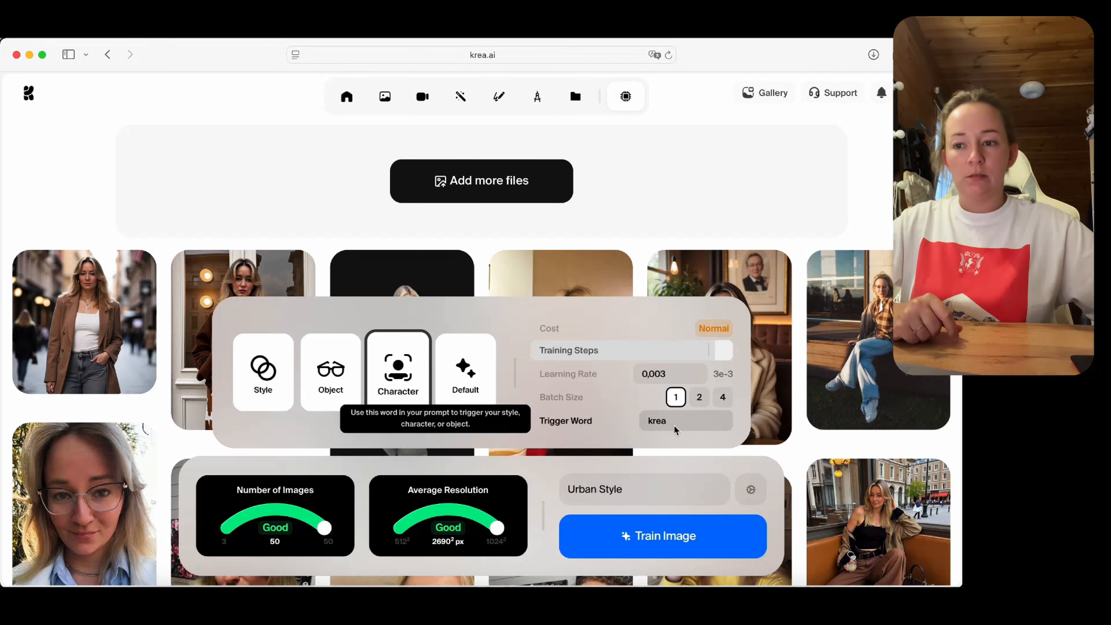
pyautogui.doubleClick(662, 429)
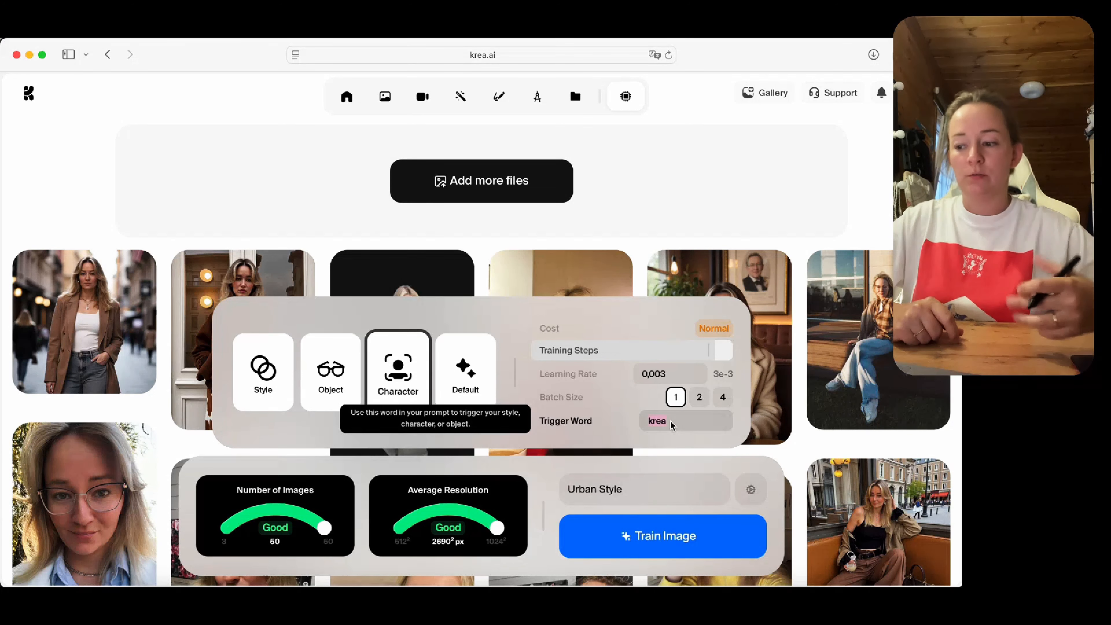
pyautogui.write('B')
pyautogui.press('BackSpace')
pyautogui.write('dasha')
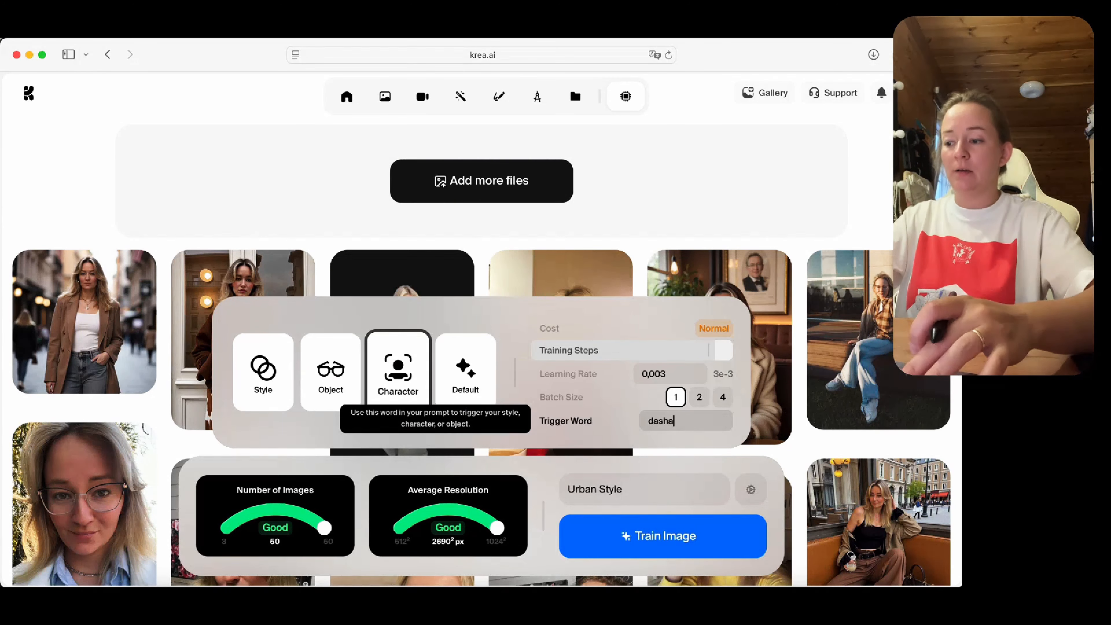
pyautogui.write('1')
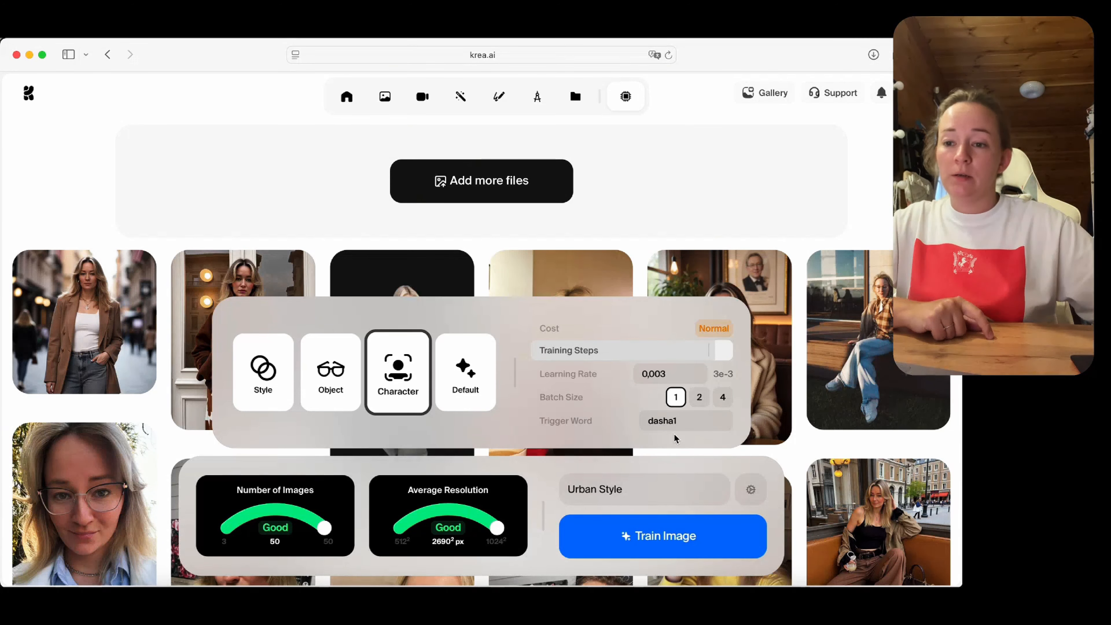
pyautogui.click(757, 546)
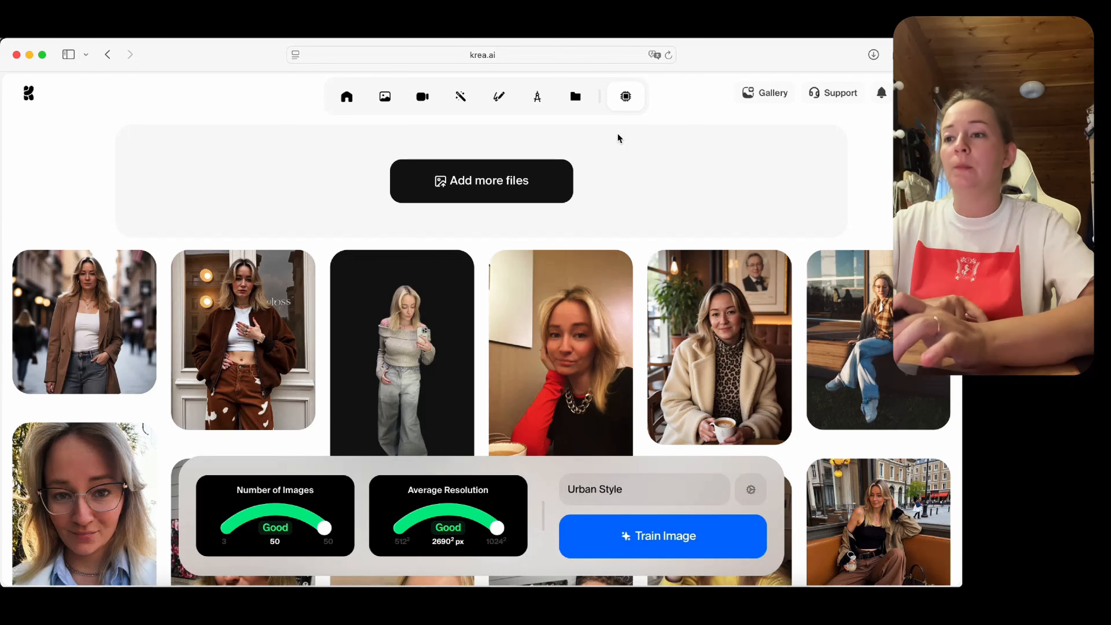
# Switch to the Image tool and apply the private style showing the blonde woman in glasses
pyautogui.click(384, 104)
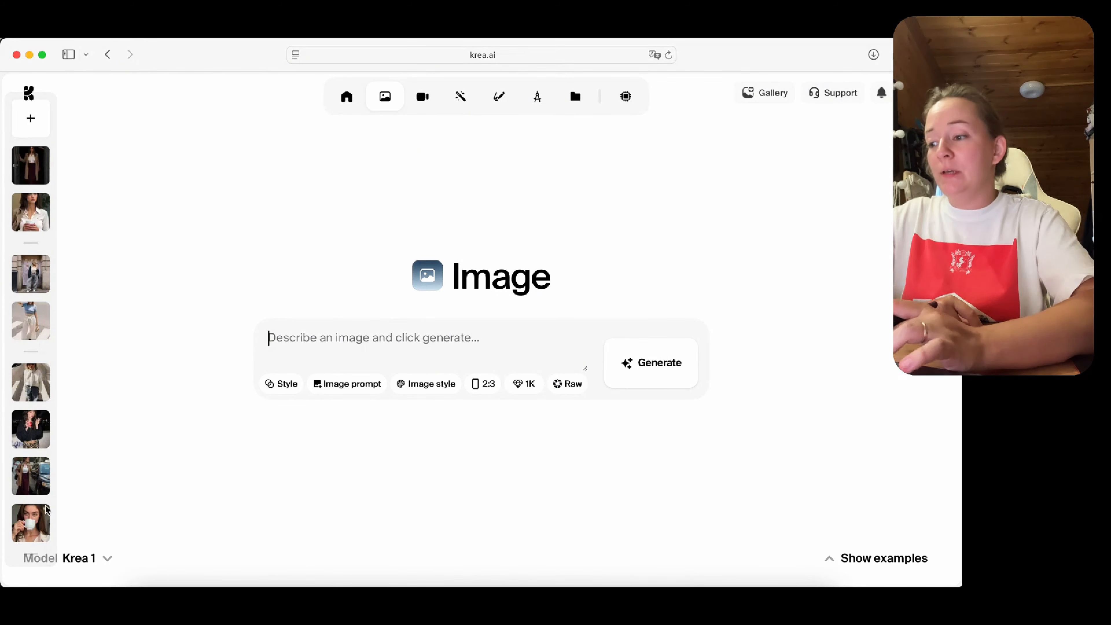
pyautogui.moveTo(79, 557)
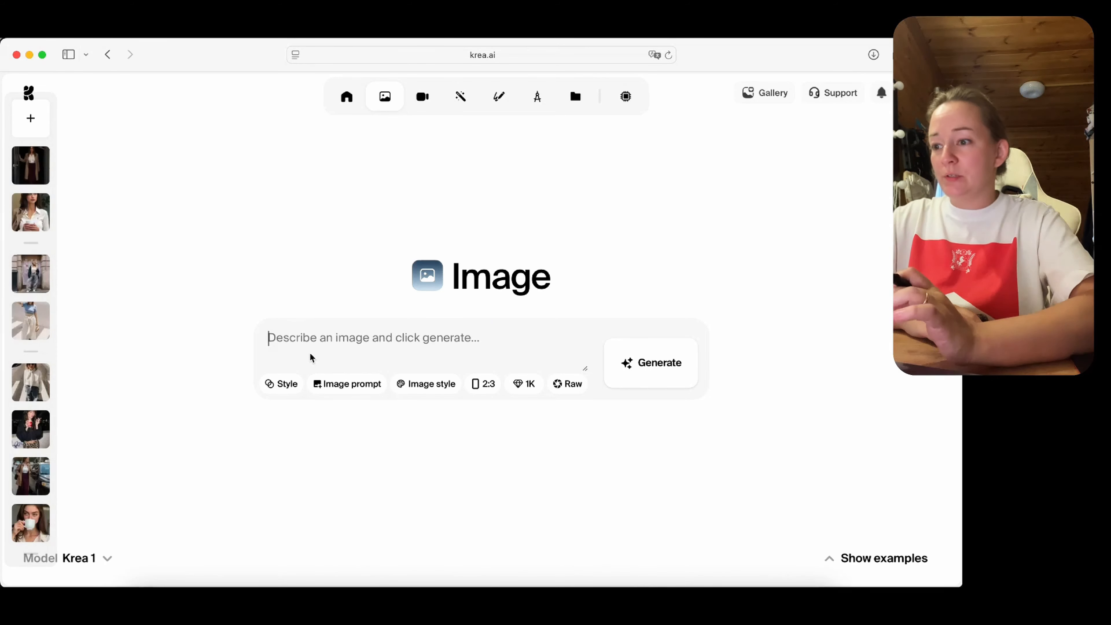
pyautogui.click(282, 385)
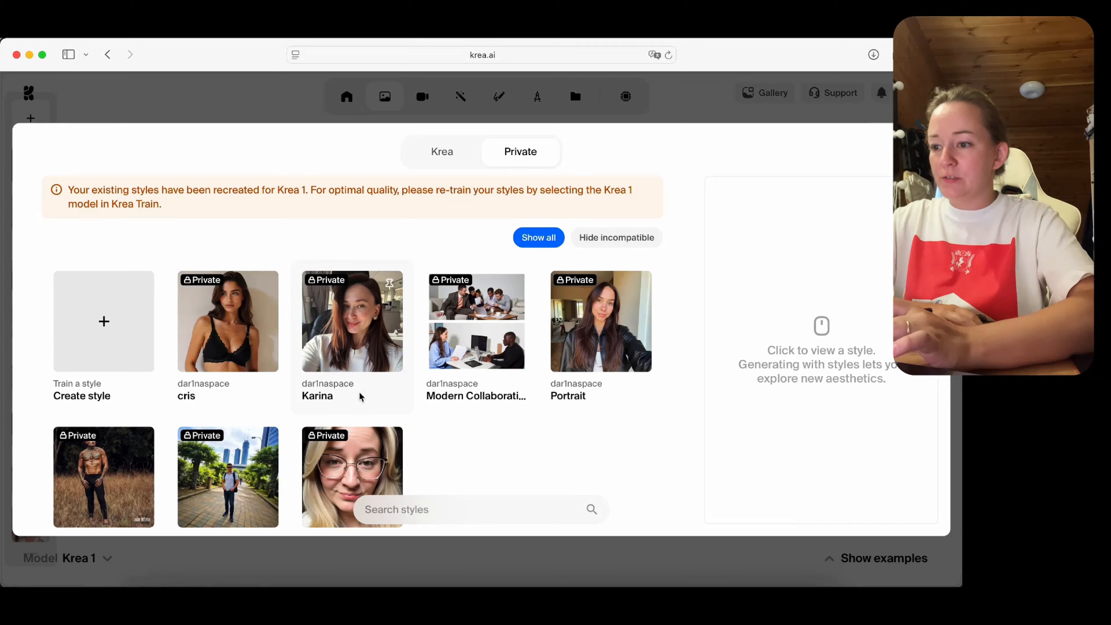
pyautogui.click(361, 464)
pyautogui.click(782, 481)
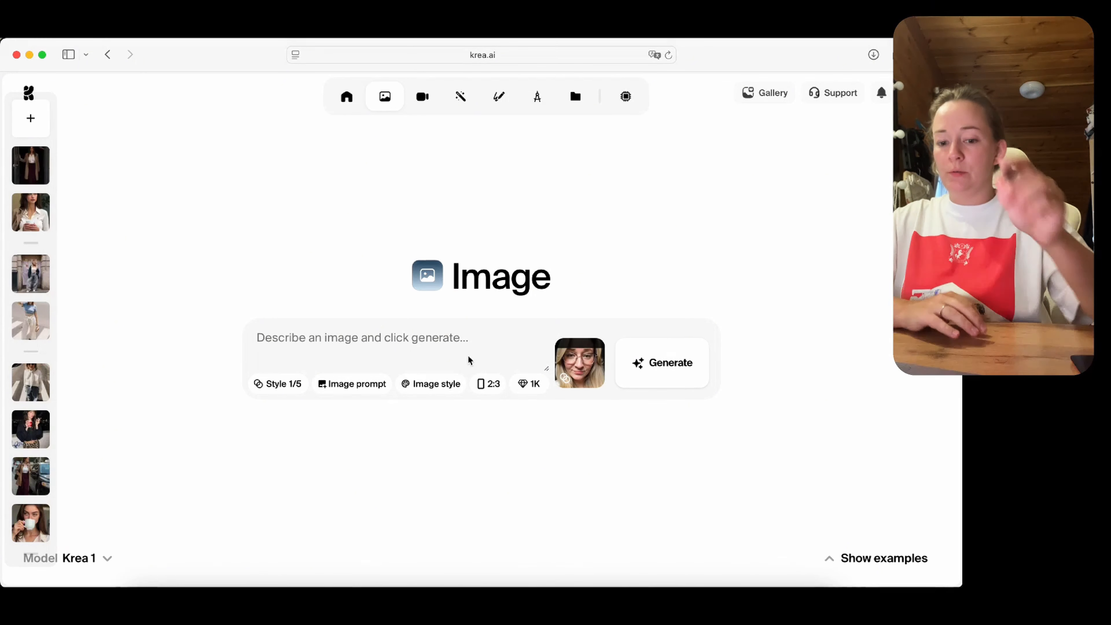
# Enter the image prompt "девушка в красно-белой футболке и завязанными волосами, сидит за своим рабочим столом Перед ноутбуком"
pyautogui.write('девушка')
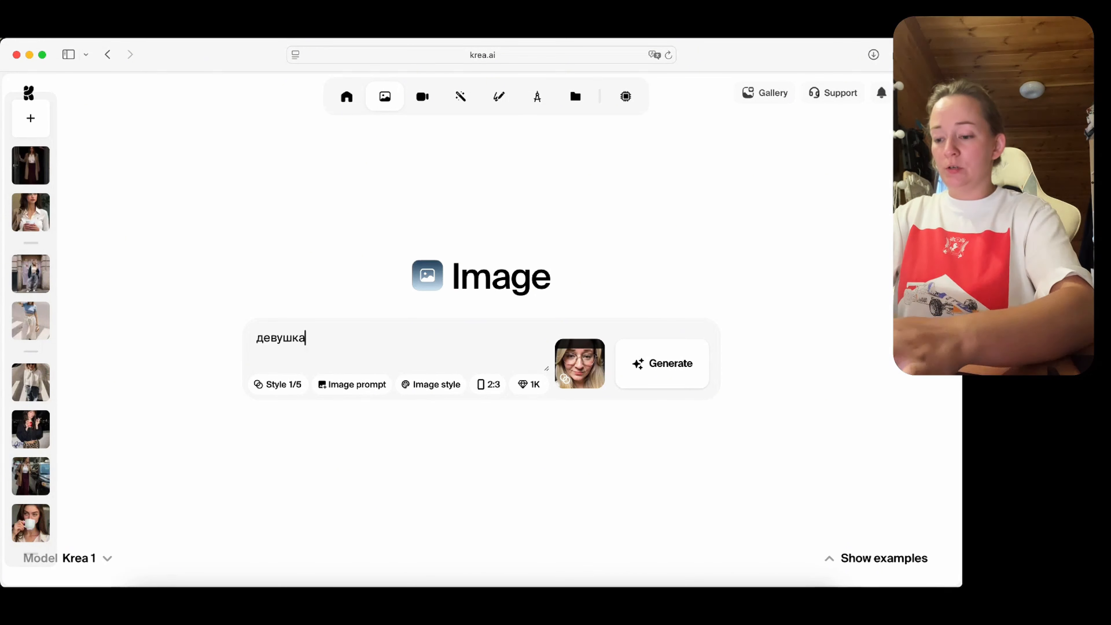
pyautogui.write(' в красно')
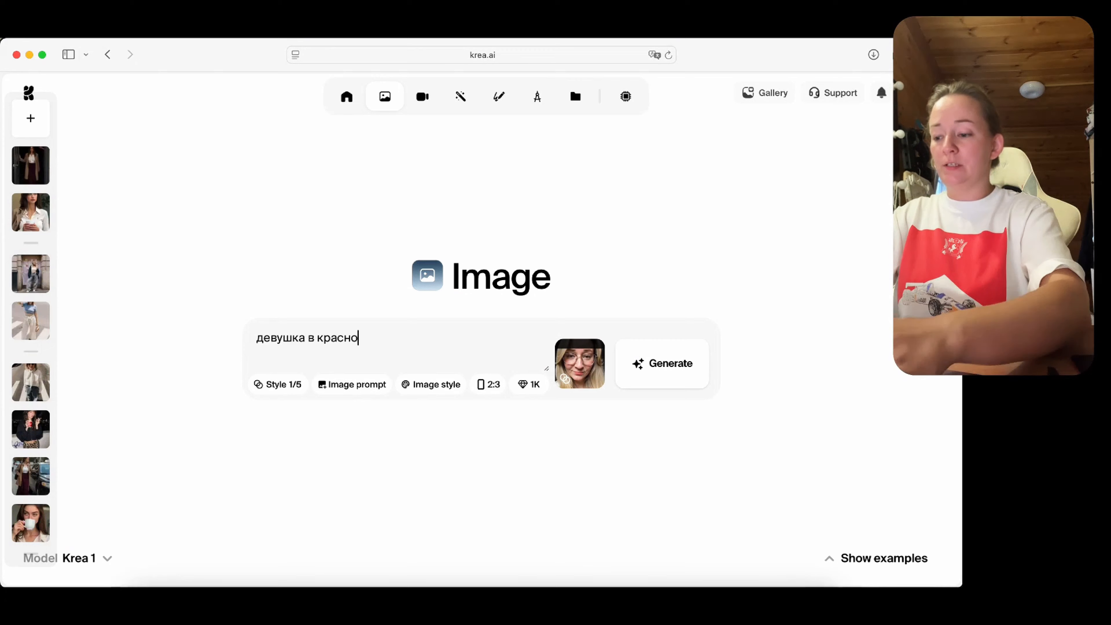
pyautogui.write('-белой ф')
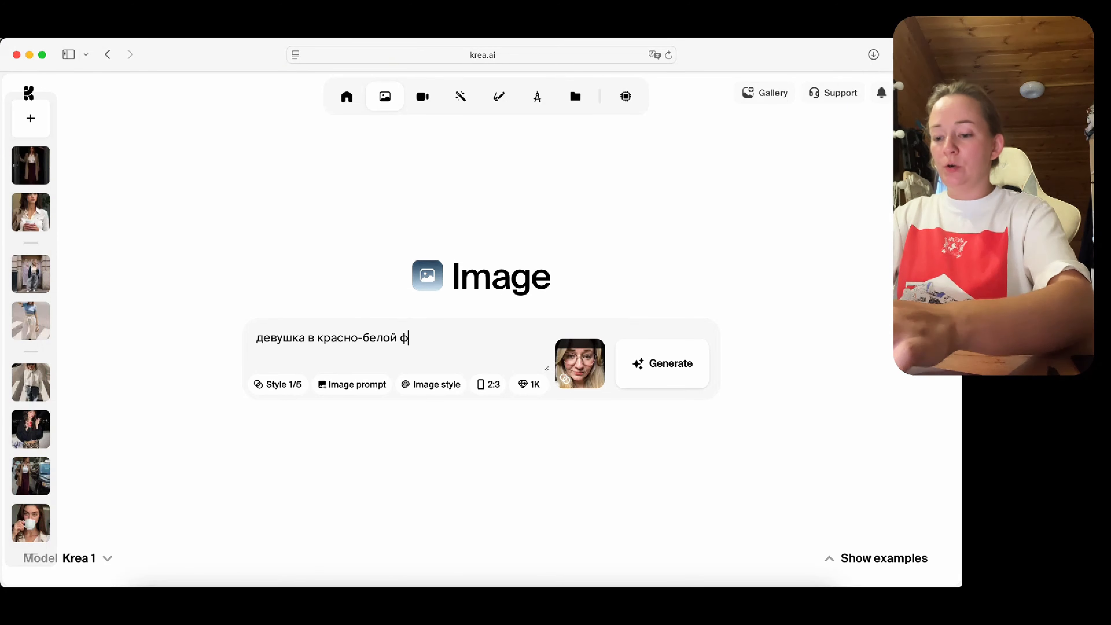
pyautogui.write('утболке ')
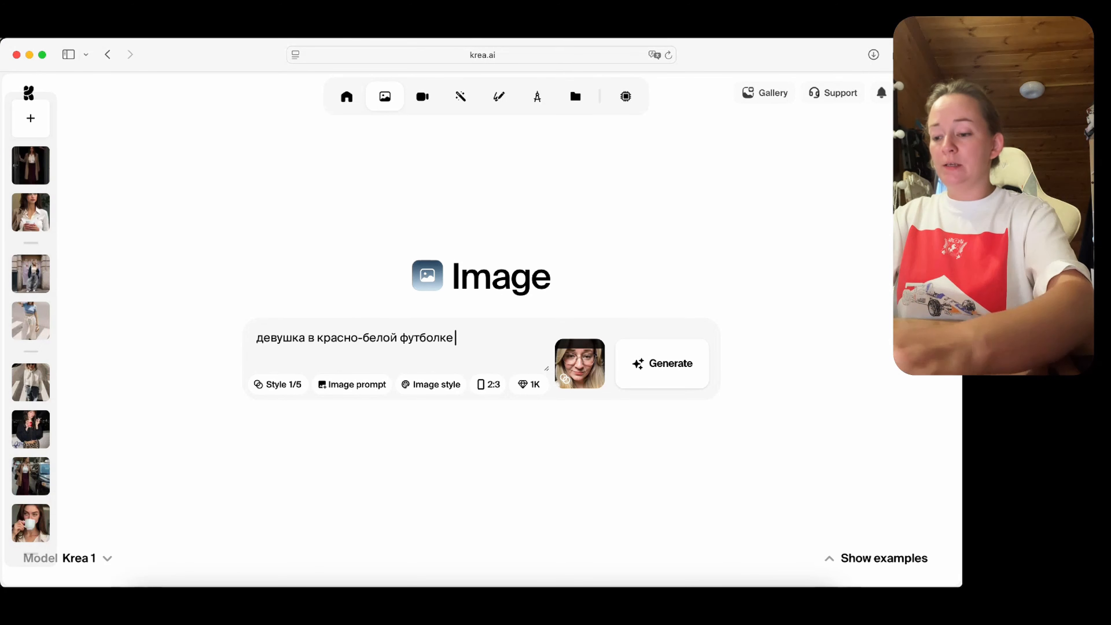
pyautogui.write('и завязанными')
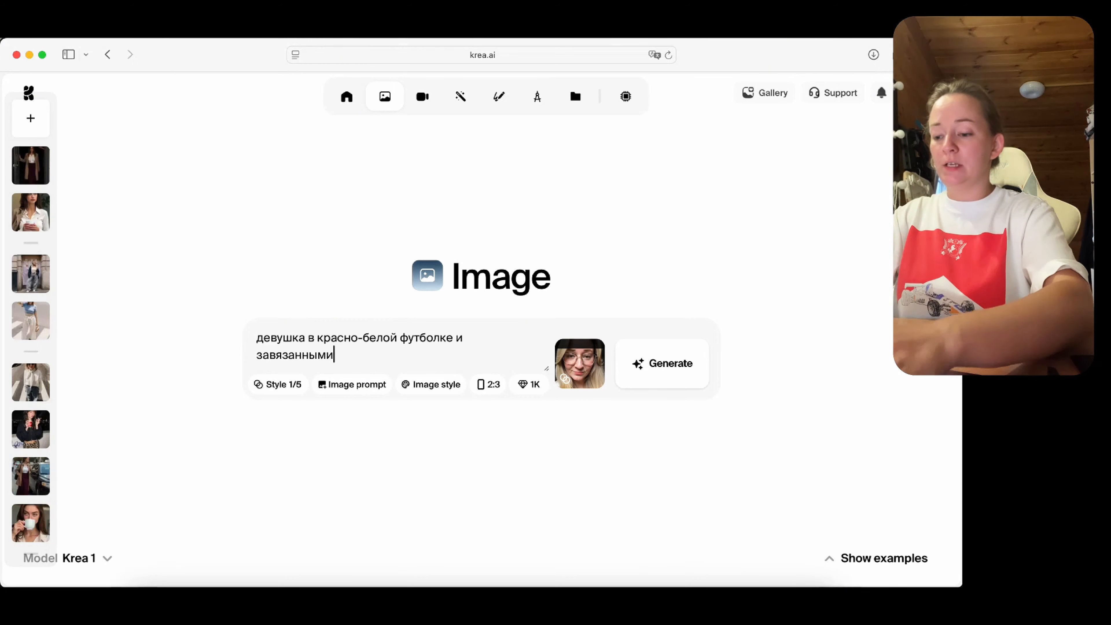
pyautogui.write(' волосами, сиди')
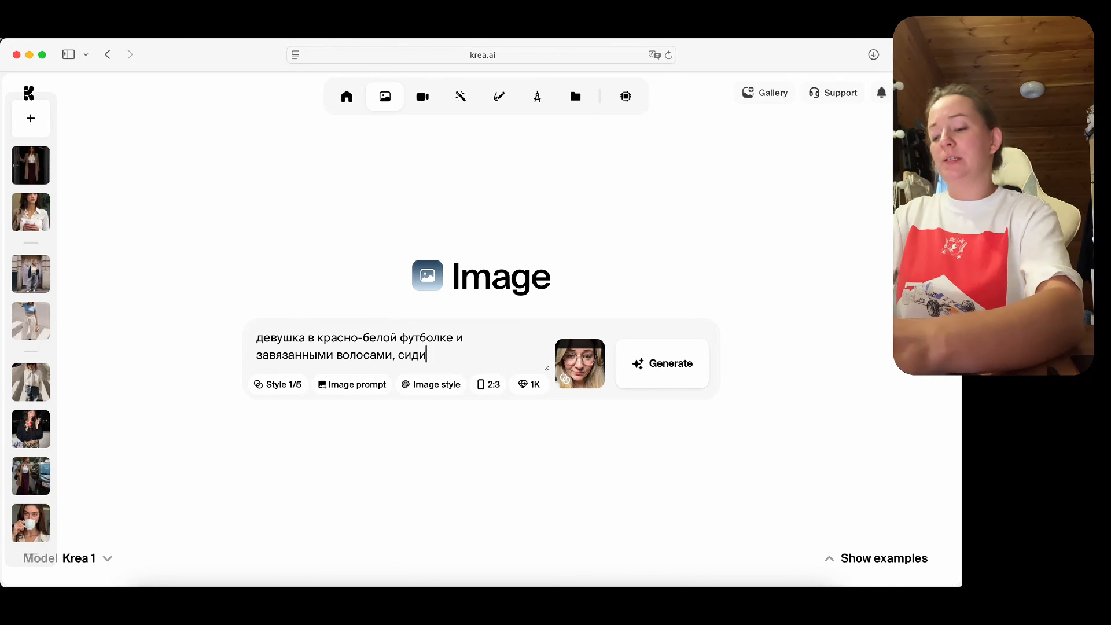
pyautogui.write('т за своим рабочим')
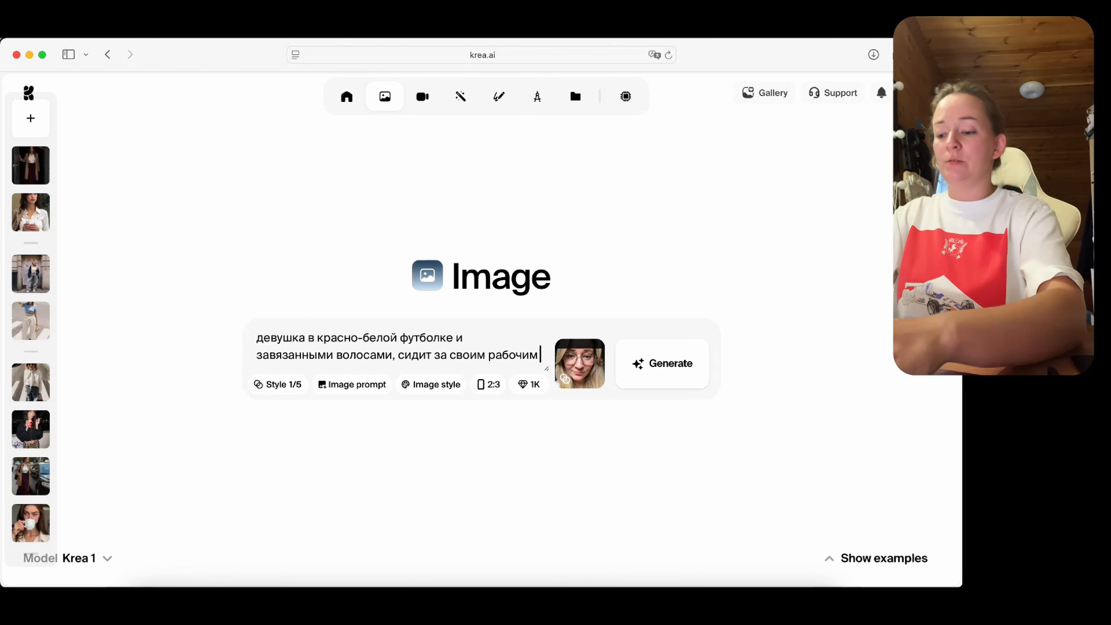
pyautogui.write(' столом Перез н')
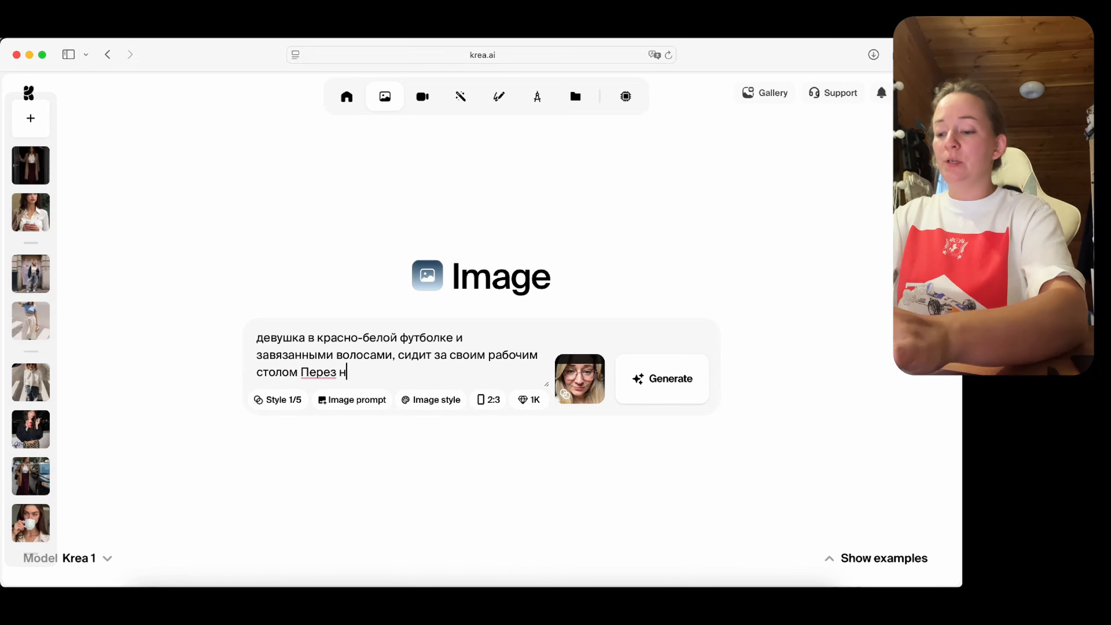
pyautogui.press('BackSpace')
pyautogui.press('BackSpace')
pyautogui.press('BackSpace')
pyautogui.write('д ноутбуком')
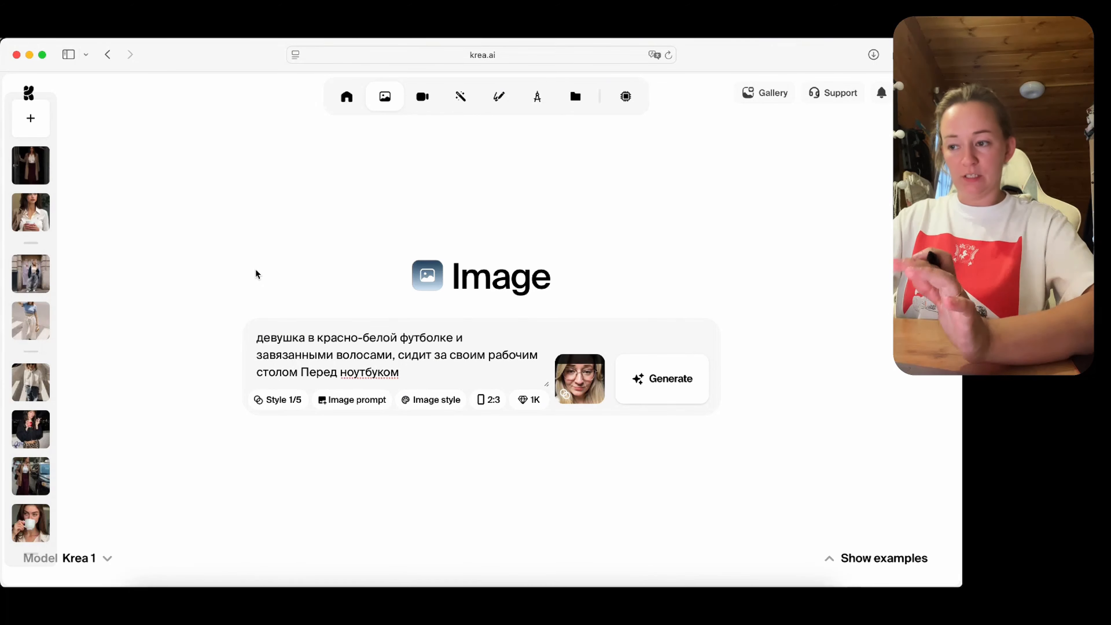
# Replace the whole Russian prompt with its English (US) translation and generate the images with Krea 1
pyautogui.click(319, 355)
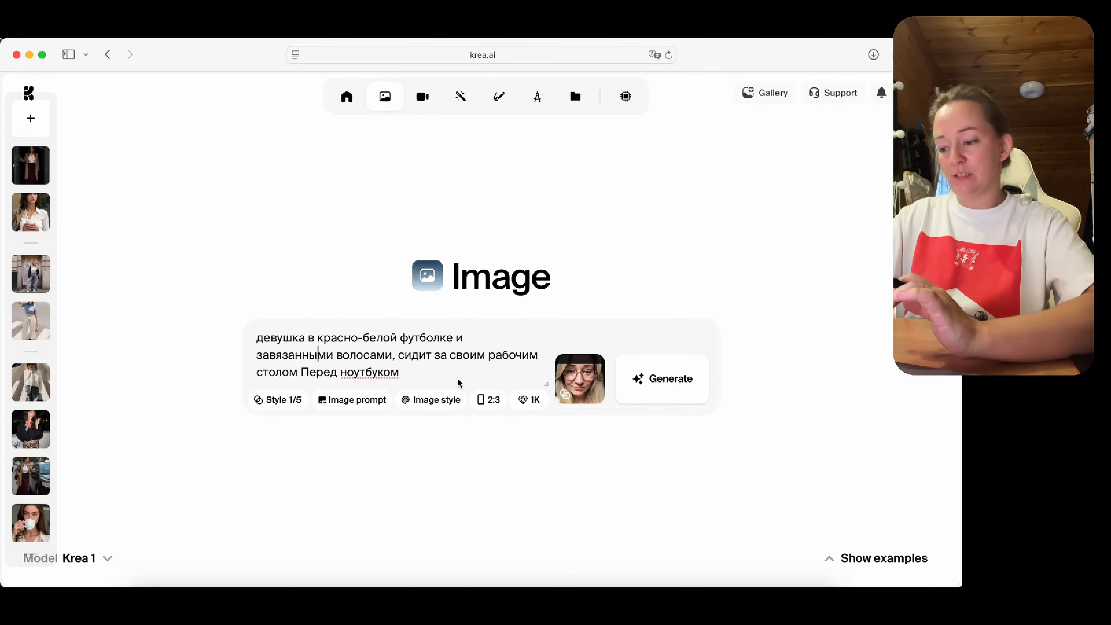
pyautogui.press('super+a')
pyautogui.rightClick(402, 326)
pyautogui.click(426, 350)
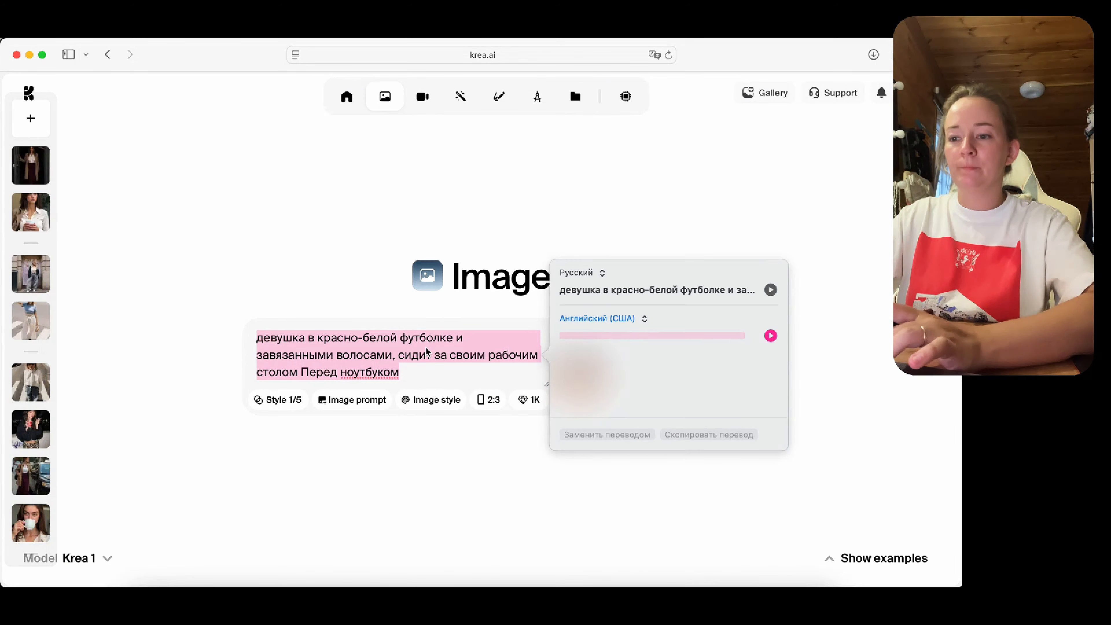
pyautogui.click(608, 435)
pyautogui.click(671, 366)
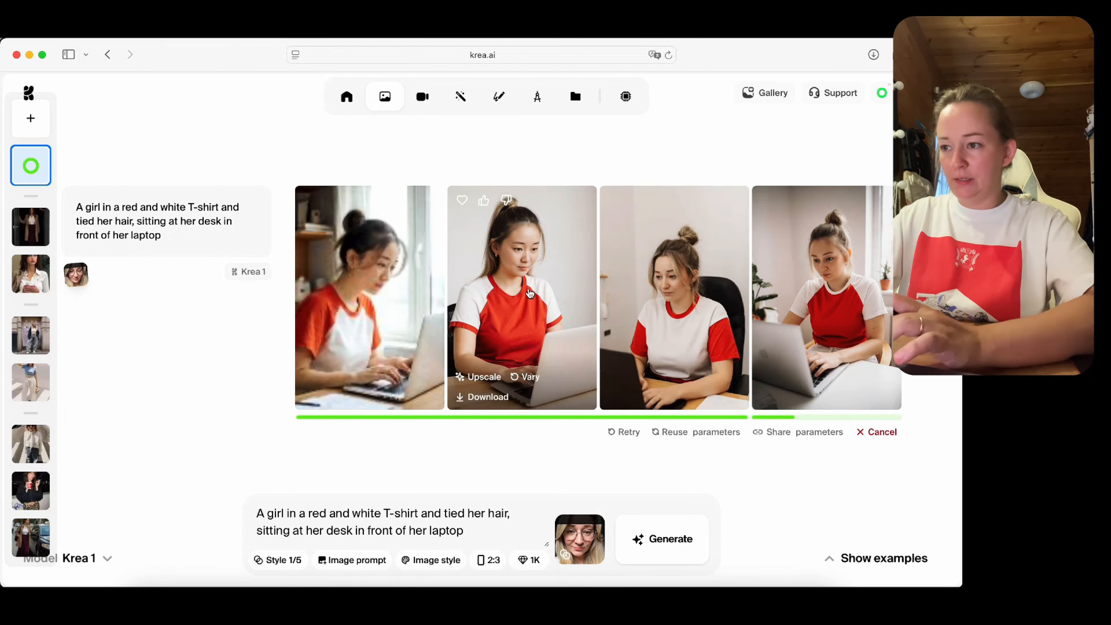
# View the Krea 1 results enlarged one after another to compare their likeness to the character, and close the preview
pyautogui.click(350, 283)
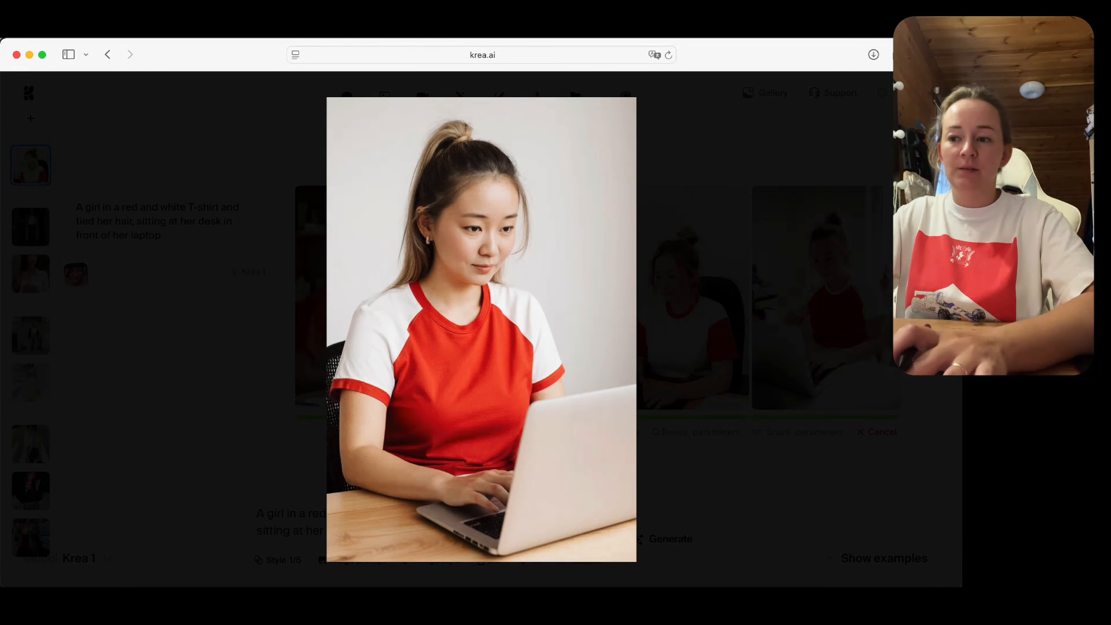
pyautogui.press('Right')
pyautogui.press('Right')
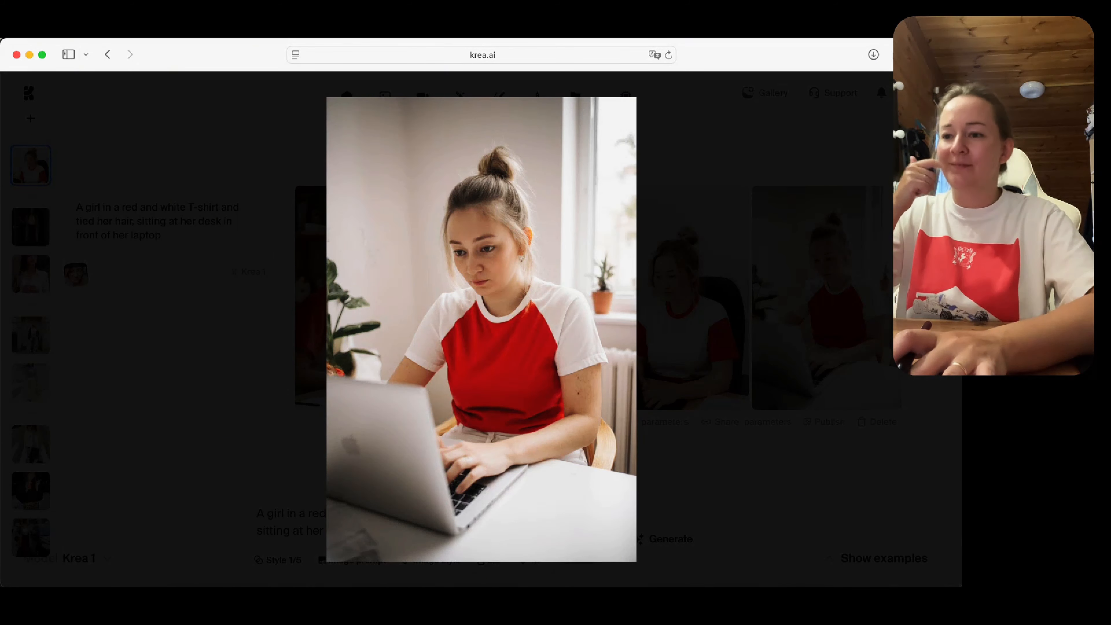
pyautogui.press('Right')
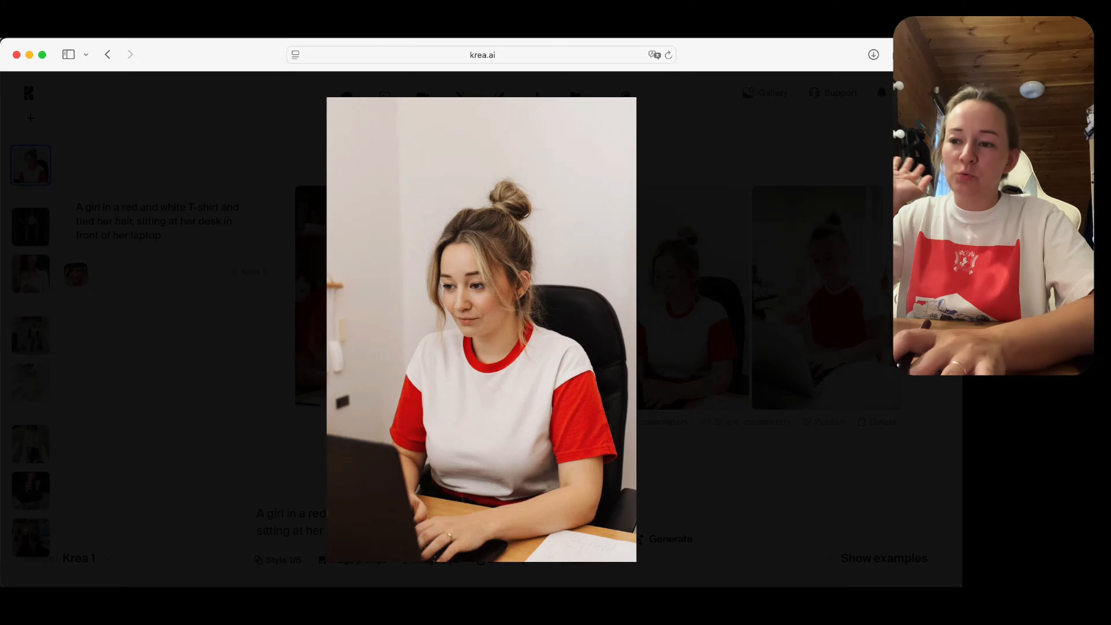
pyautogui.press('Left')
pyautogui.press('Left')
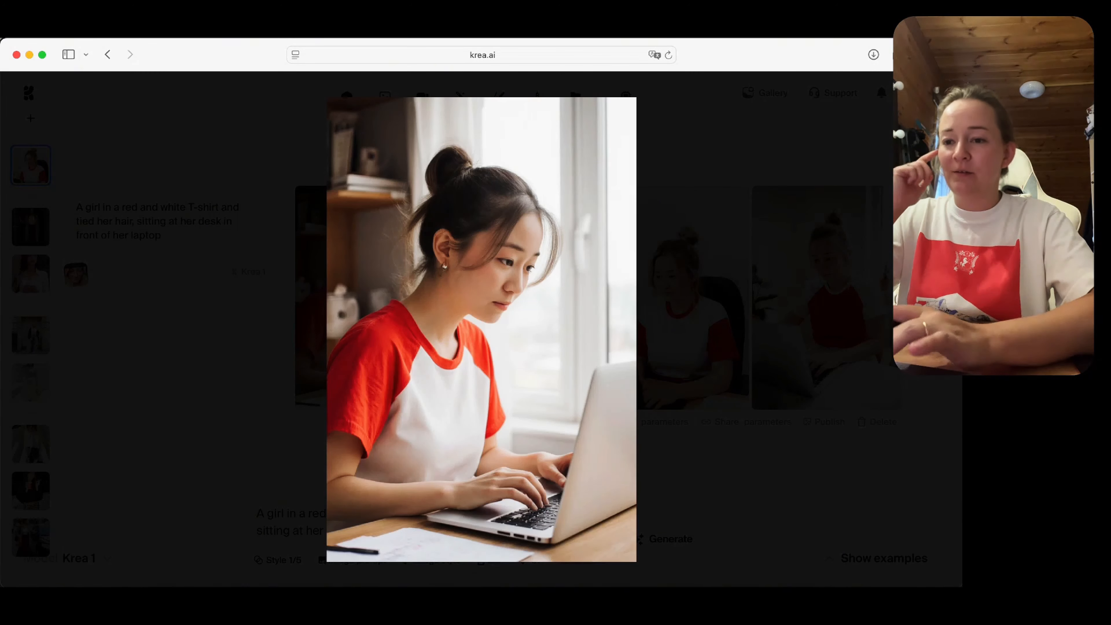
pyautogui.press('Escape')
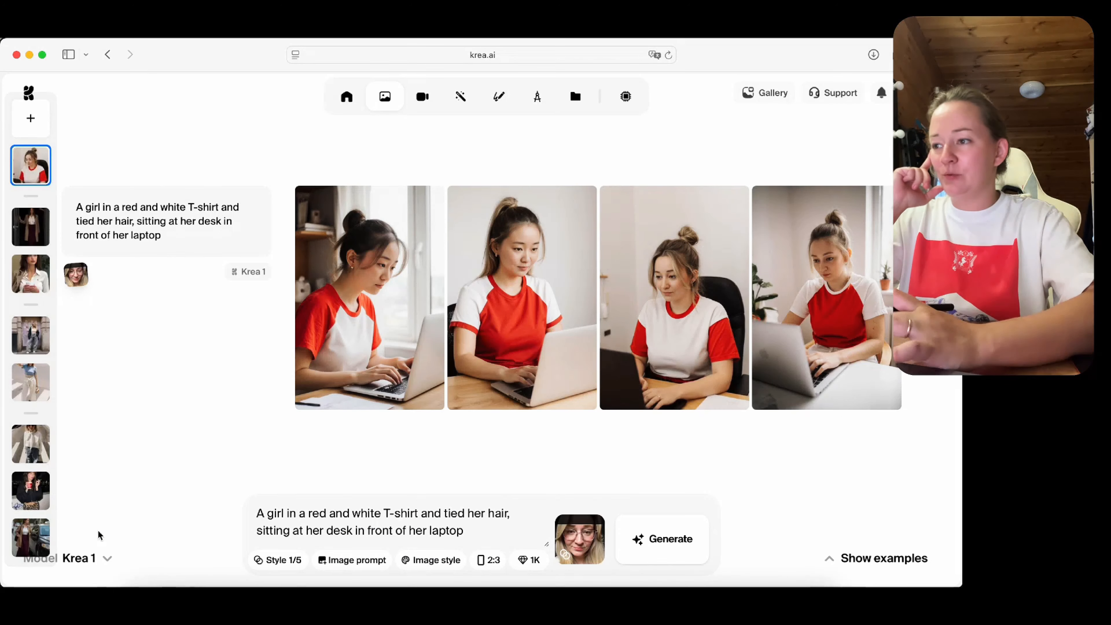
# Switch the image model to Flux and generate the same prompt again with the trained style
pyautogui.click(118, 560)
pyautogui.click(121, 561)
pyautogui.moveTo(131, 562)
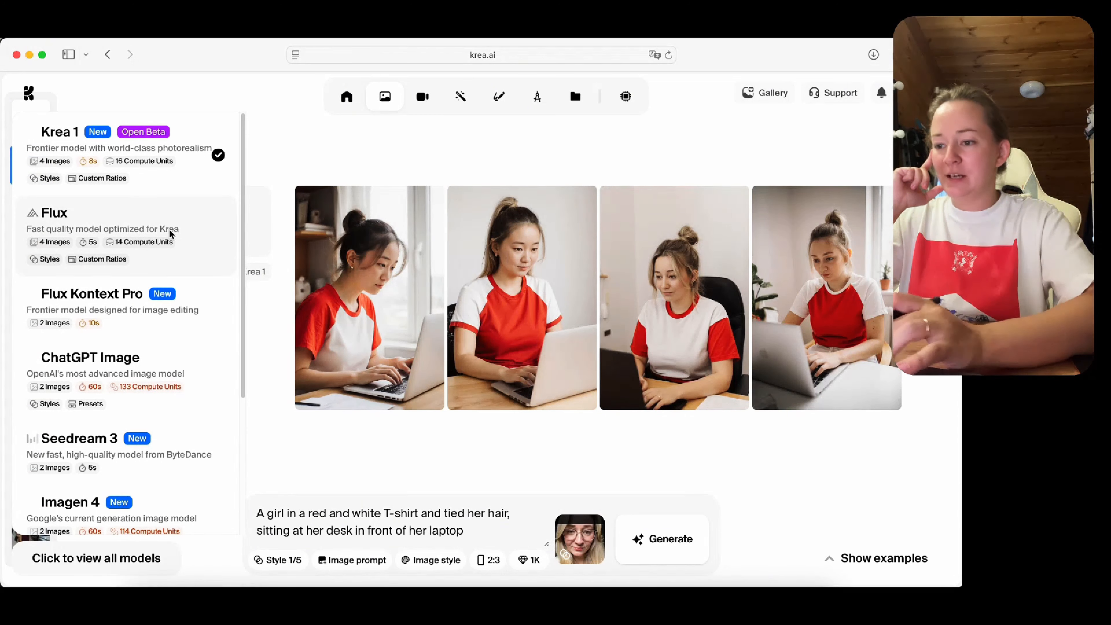
pyautogui.click(184, 228)
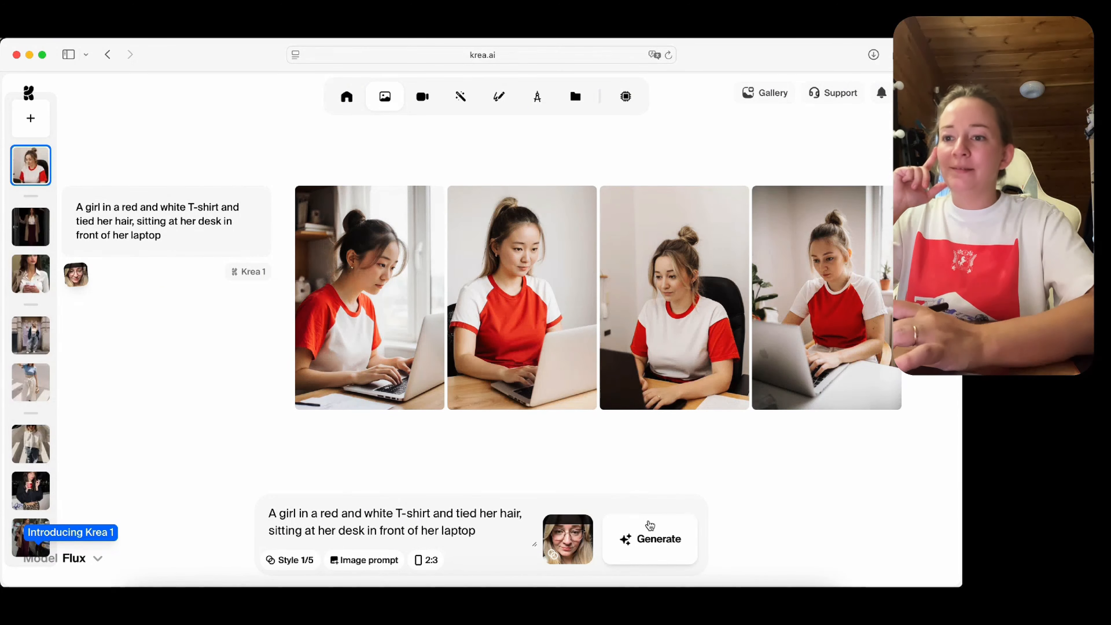
pyautogui.click(652, 531)
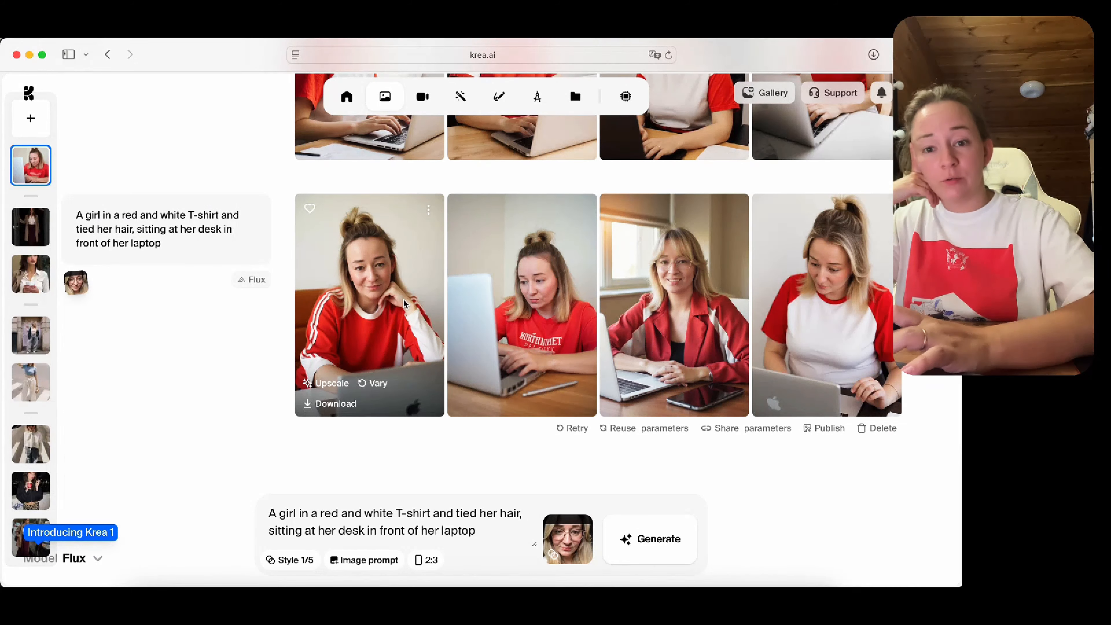
# View the Flux results enlarged to check their likeness to the character, and close the preview
pyautogui.click(404, 299)
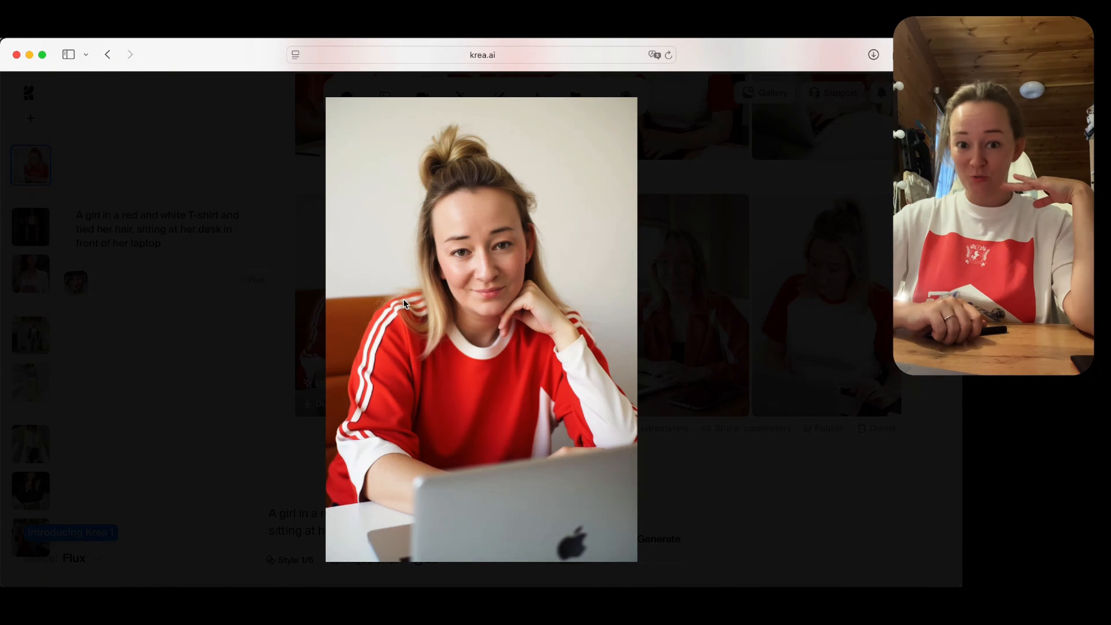
pyautogui.press('Right')
pyautogui.press('Right')
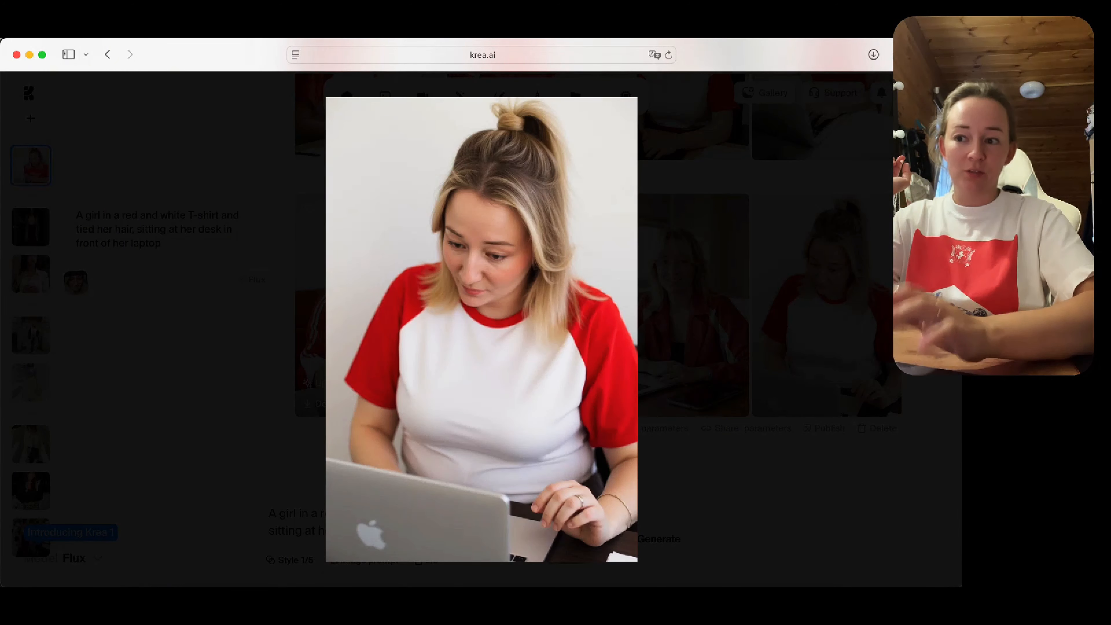
pyautogui.press('Escape')
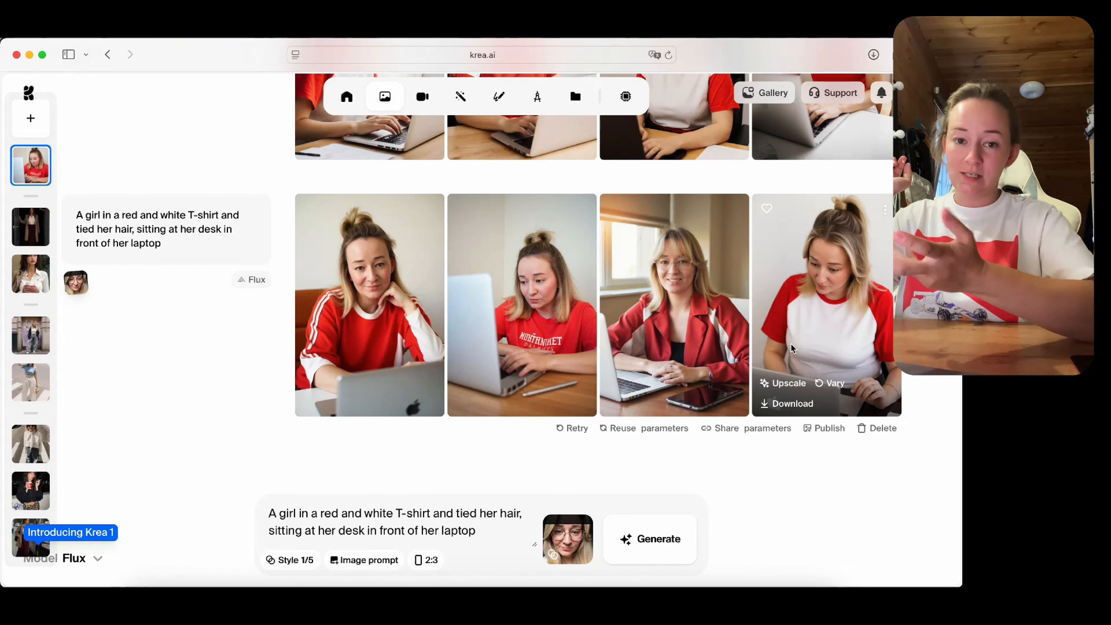